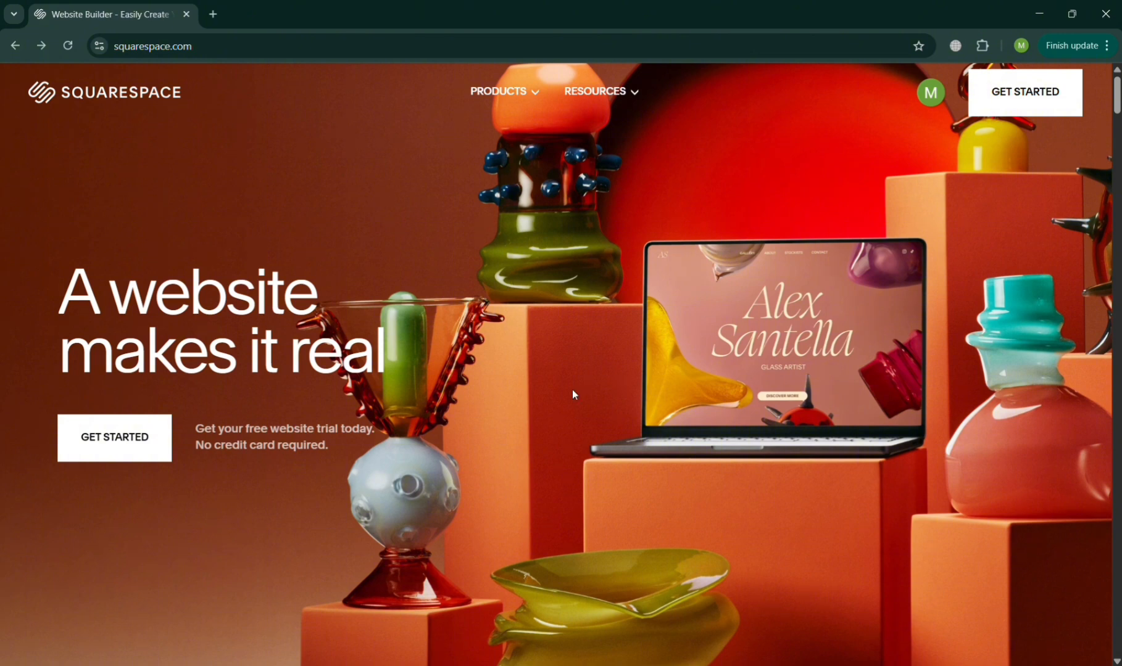
- Look over the Squarespace homepage down to the footer, including its Products and Resources offerings
scroll(572, 394, "down", 12)
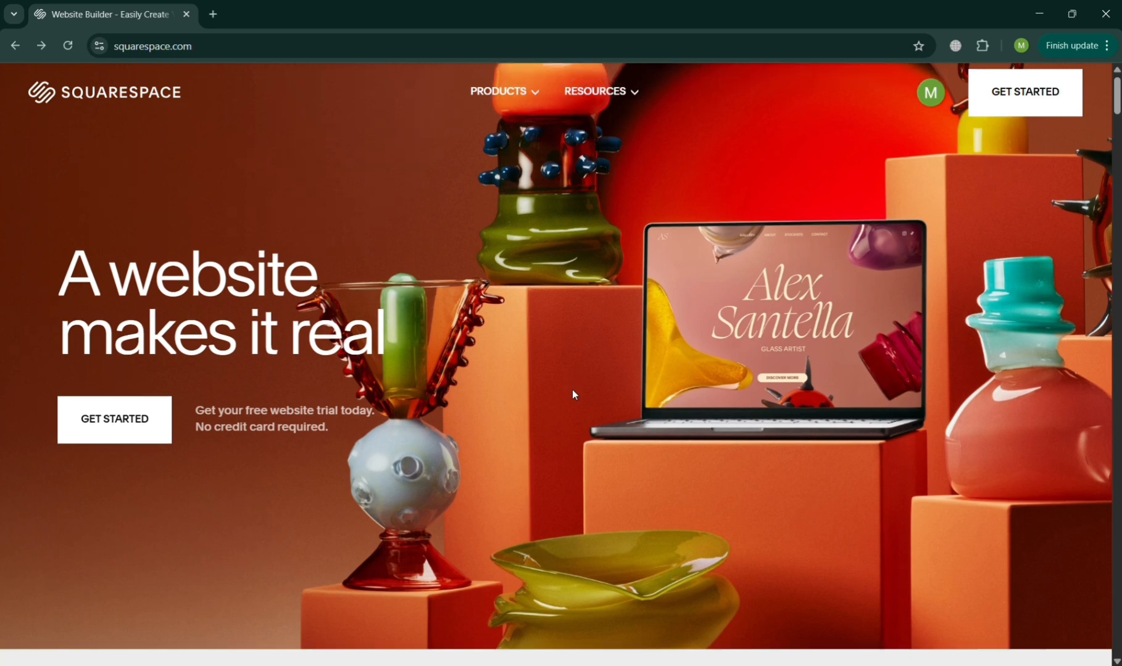
scroll(572, 389, "down", 14)
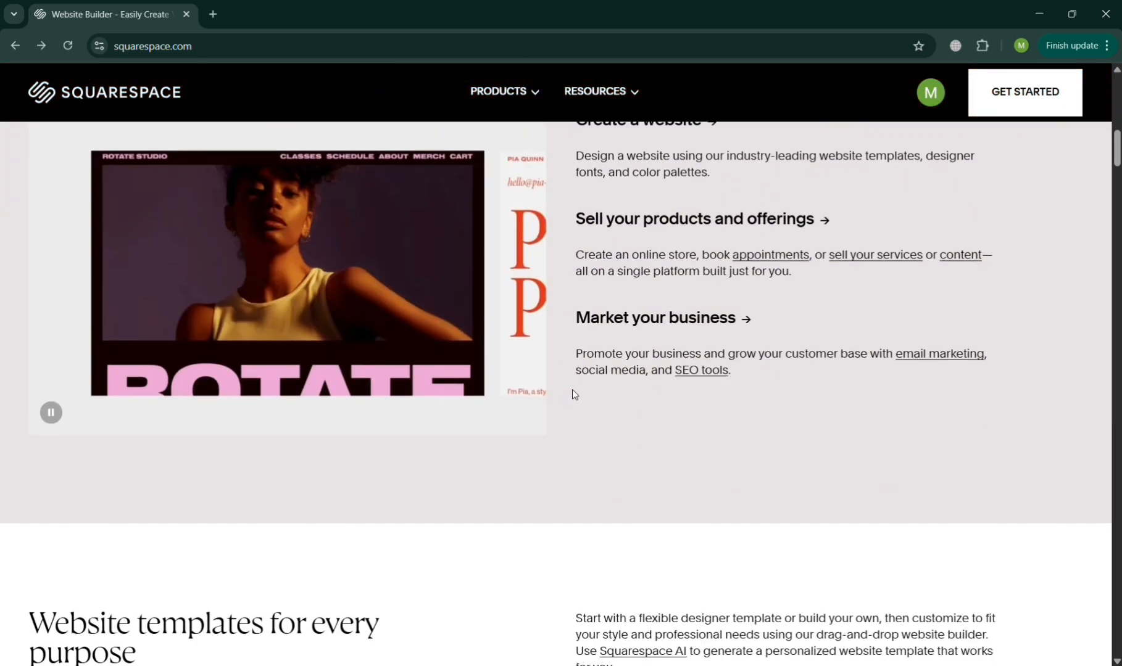
scroll(575, 394, "down", 15)
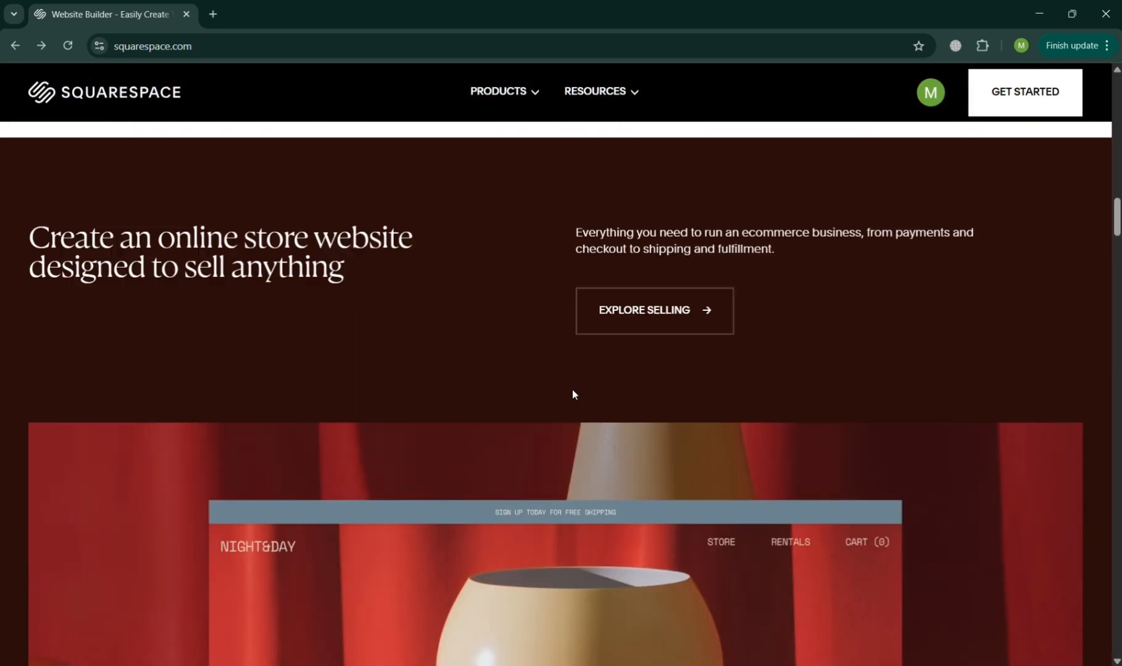
scroll(572, 393, "down", 15)
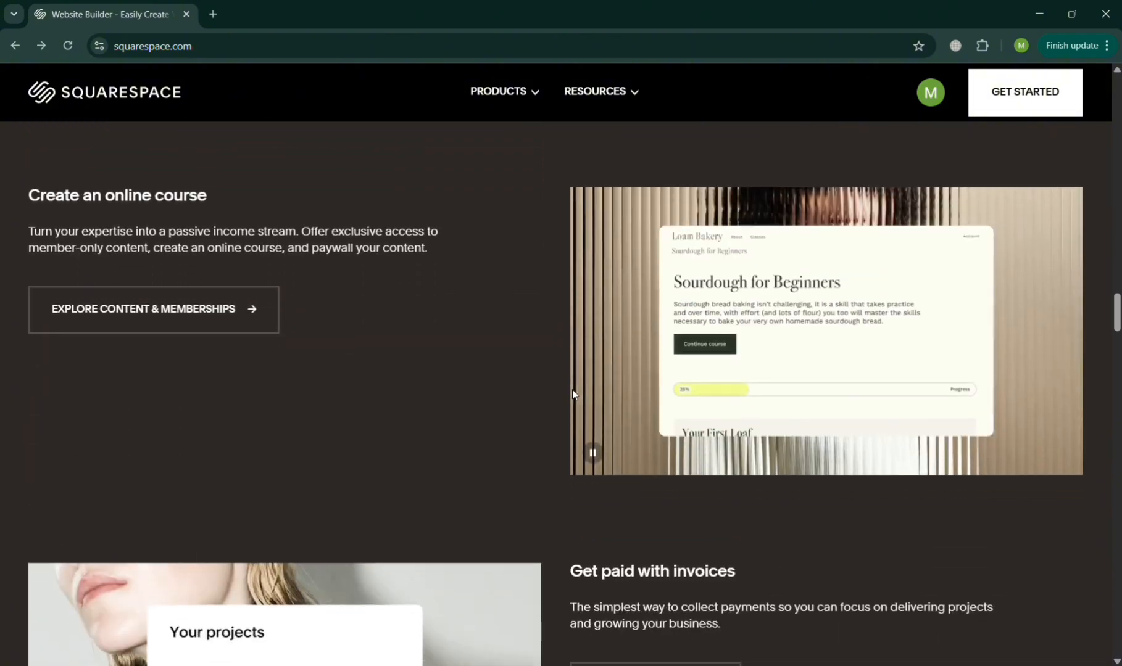
scroll(578, 395, "down", 10)
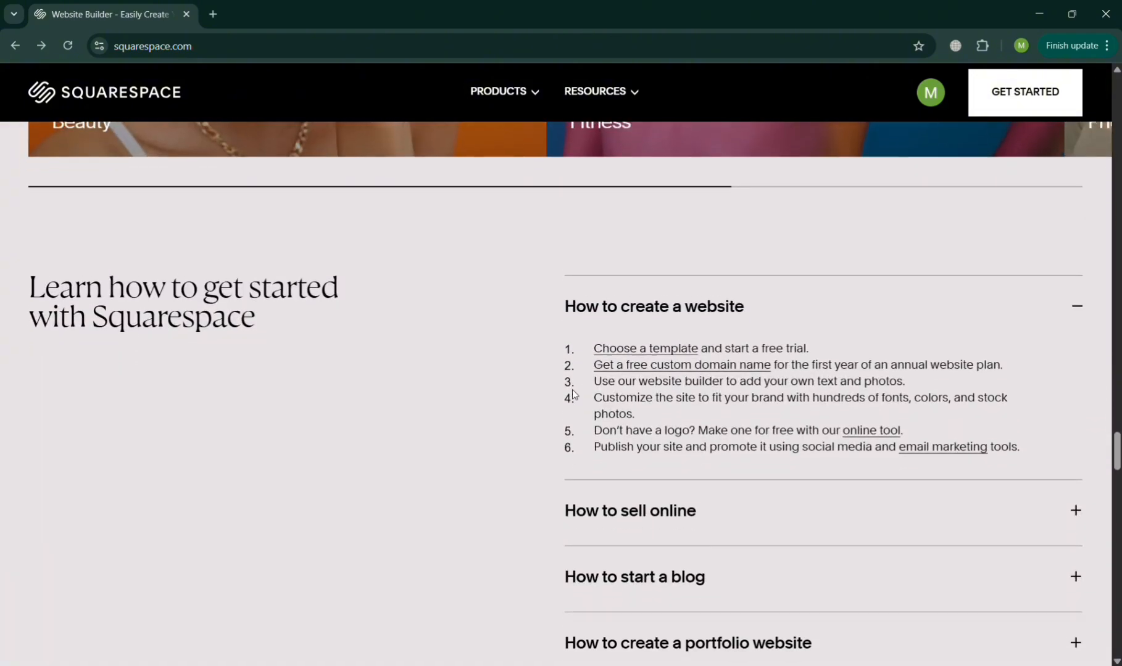
scroll(573, 393, "down", 15)
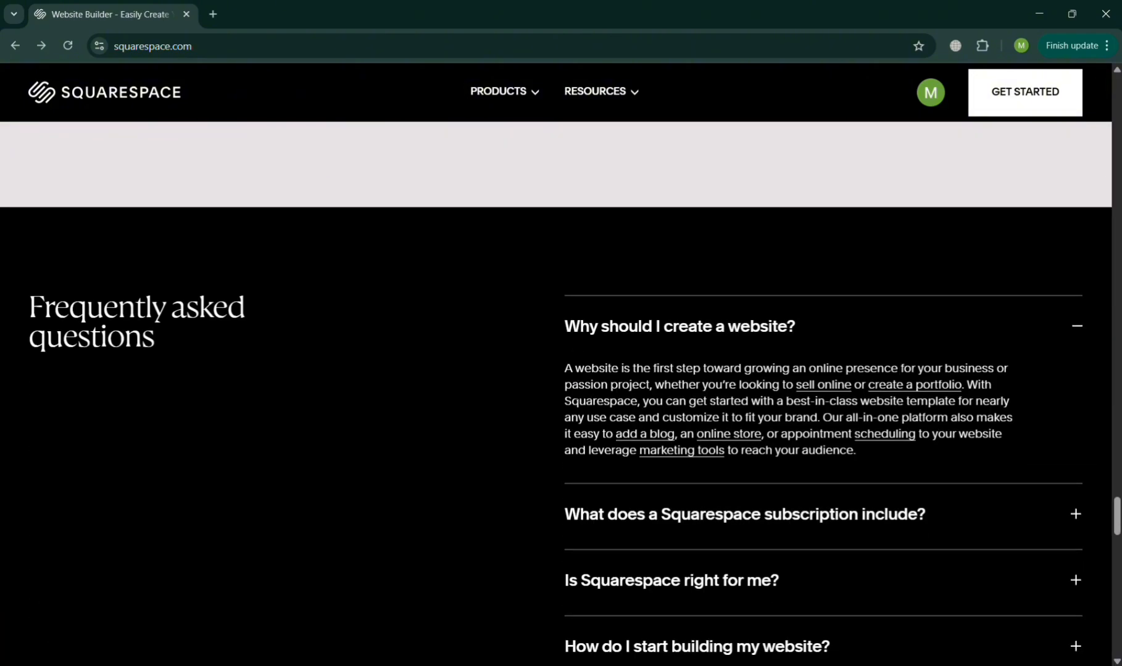
scroll(576, 395, "down", 6)
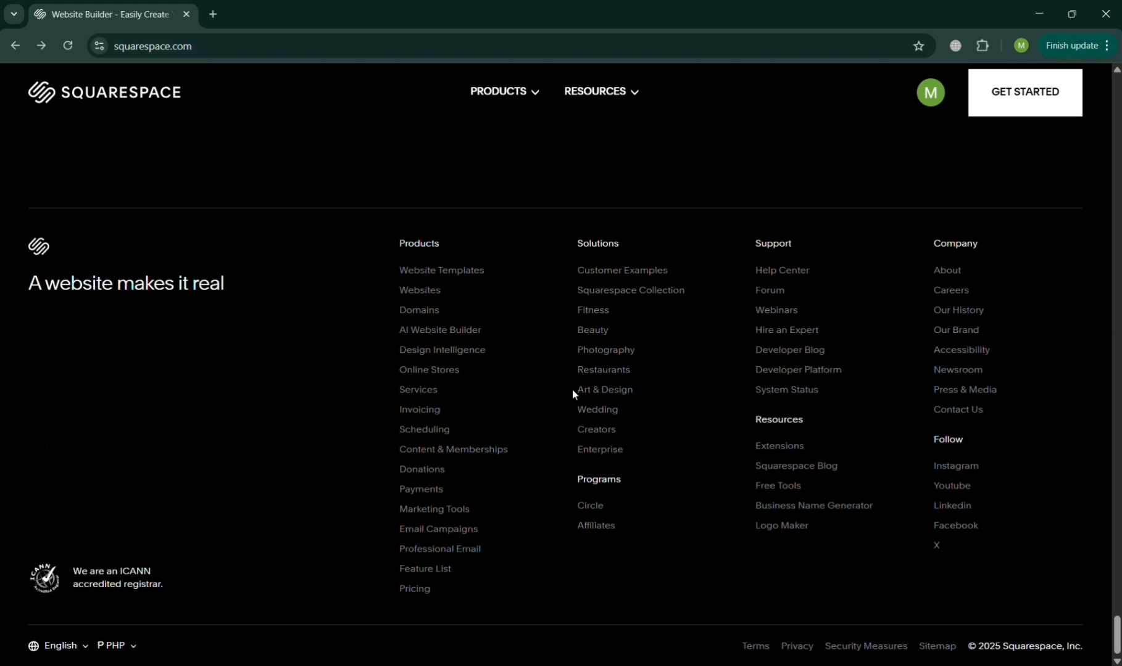
scroll(572, 393, "up", 20)
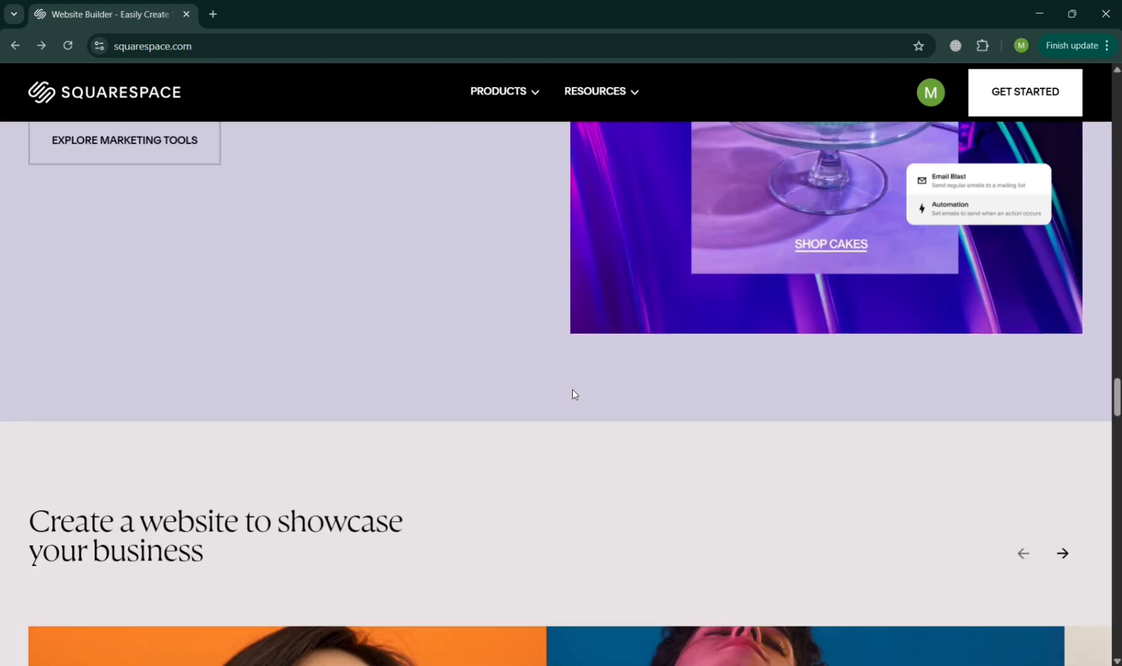
scroll(572, 390, "up", 20)
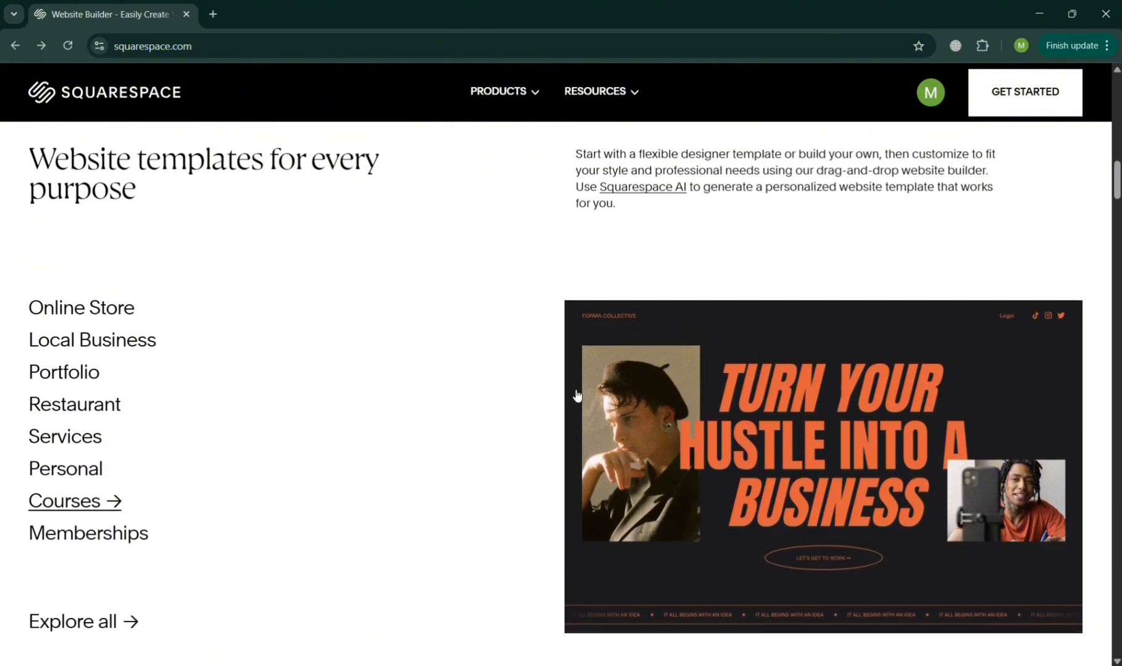
scroll(574, 394, "up", 10)
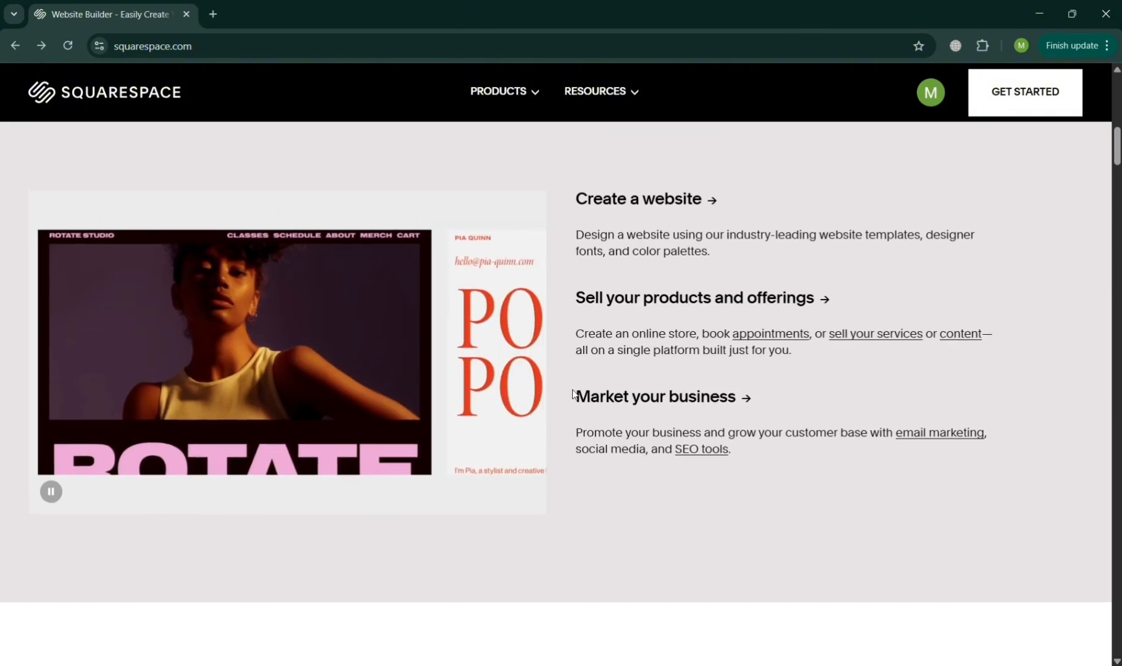
scroll(572, 392, "up", 10)
mouse_move(533, 94)
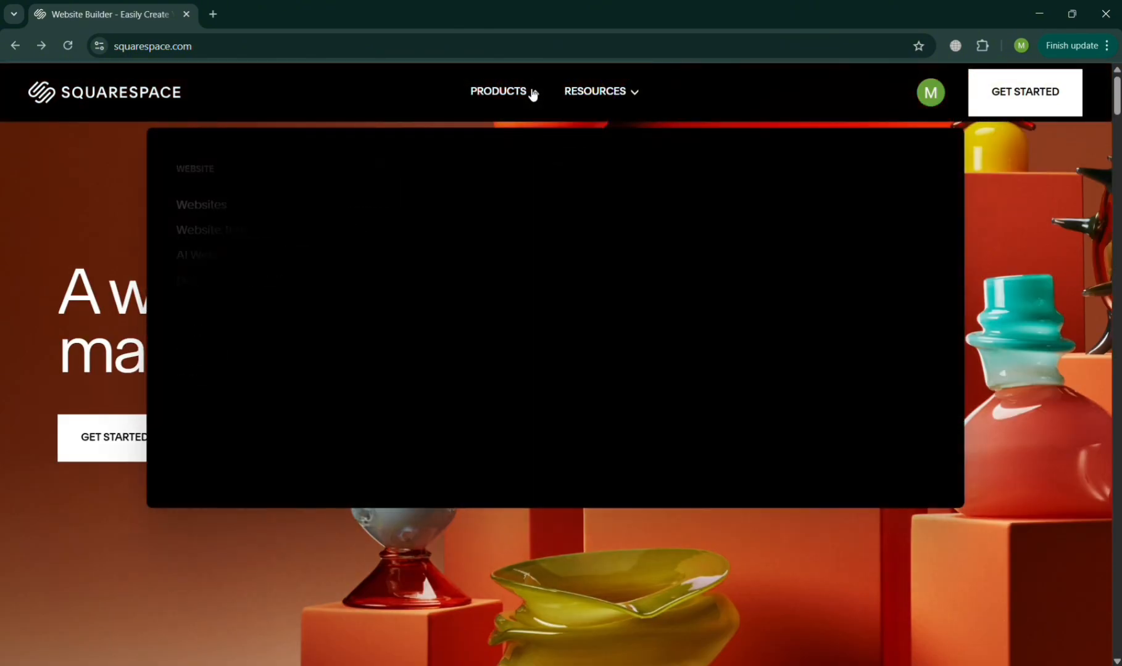
mouse_move(620, 93)
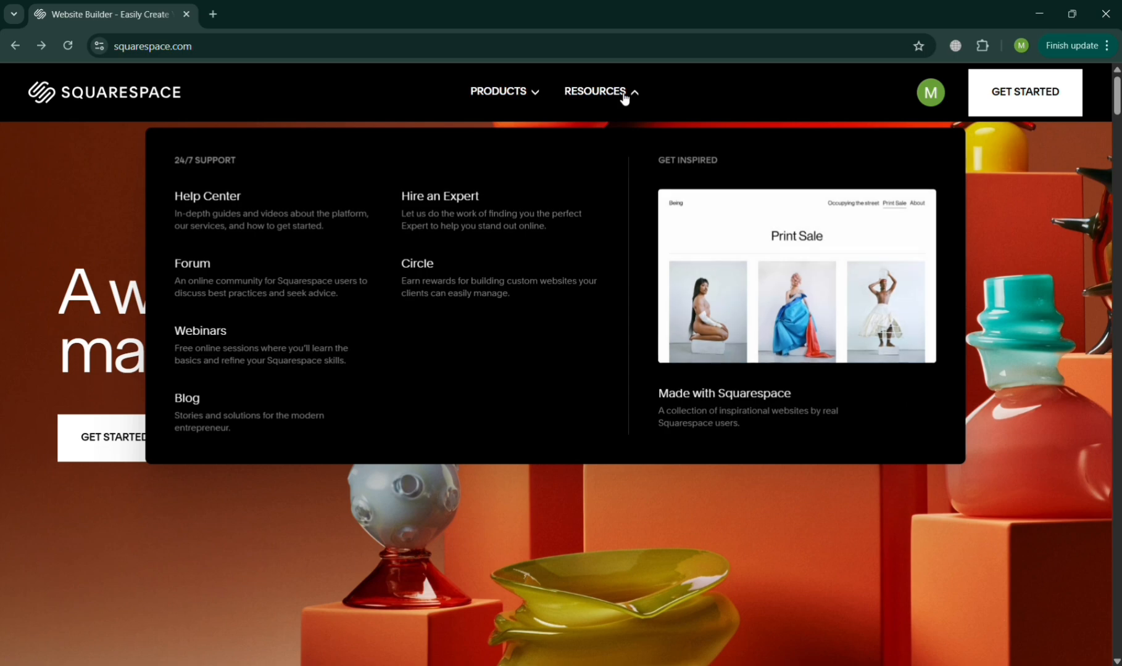
scroll(722, 433, "down", 2)
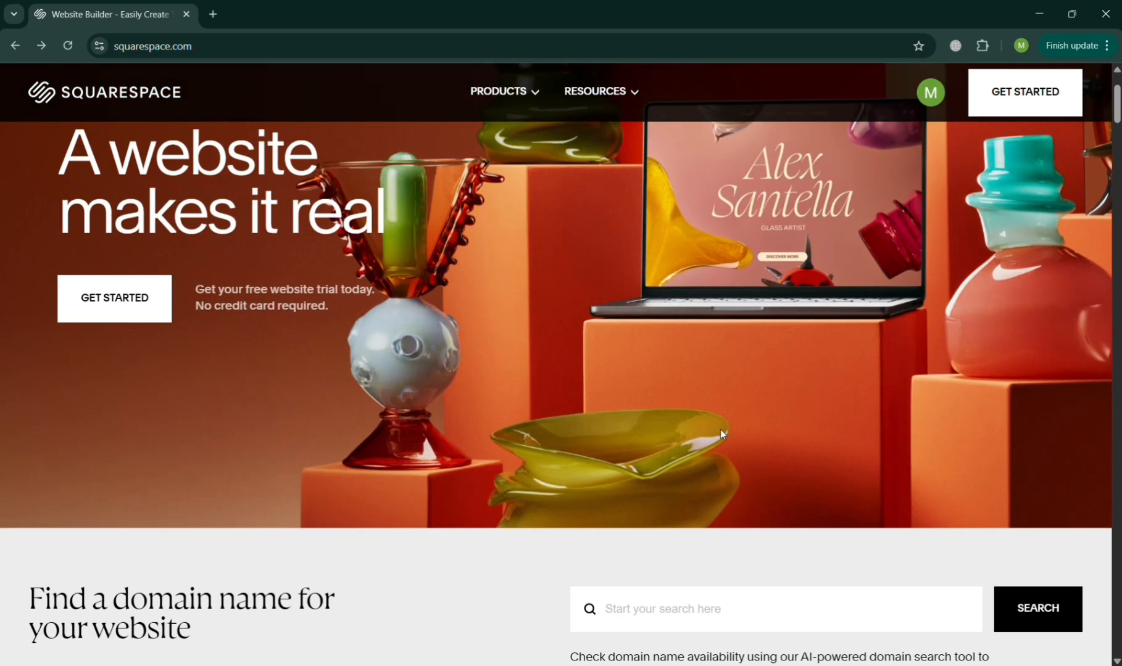
scroll(720, 432, "down", 9)
scroll(832, 235, "up", 2)
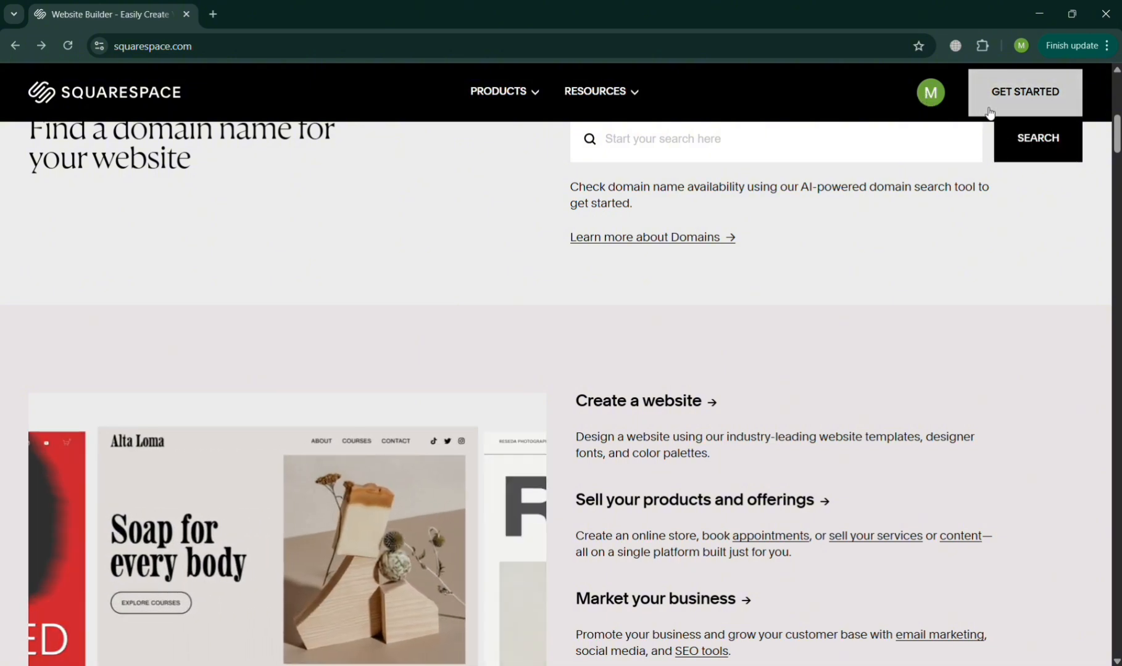
- Start the website setup and set the site topic to Casual Apparel, searching with "Clothing"
left_click(986, 111)
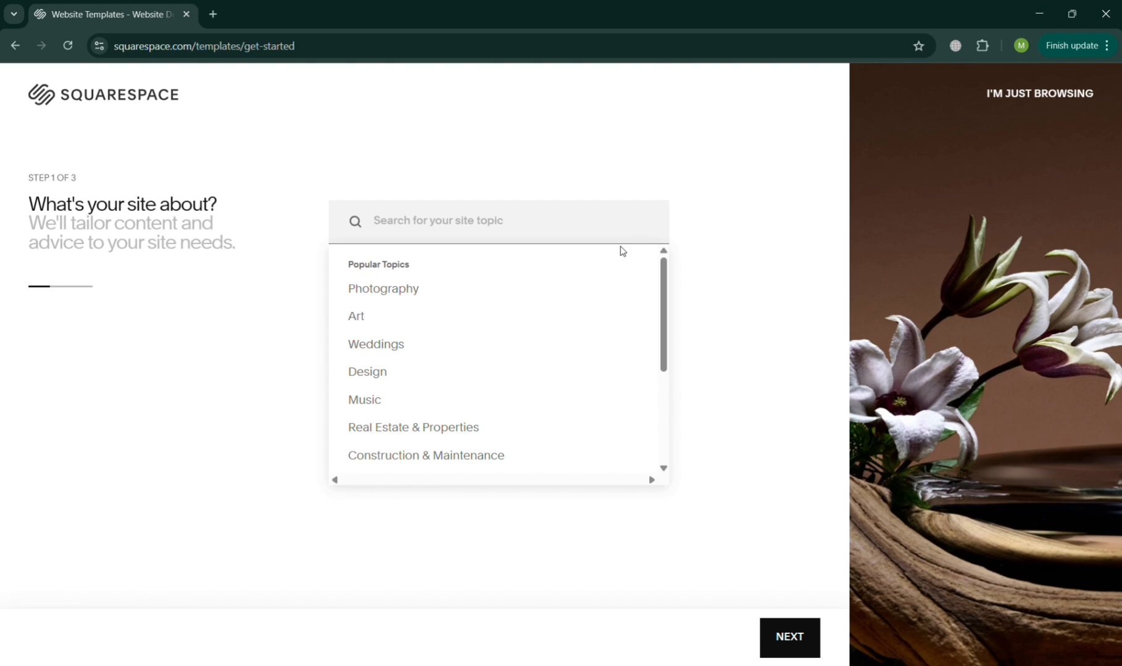
scroll(622, 251, "down", 3)
left_click(446, 233)
type("Clothing")
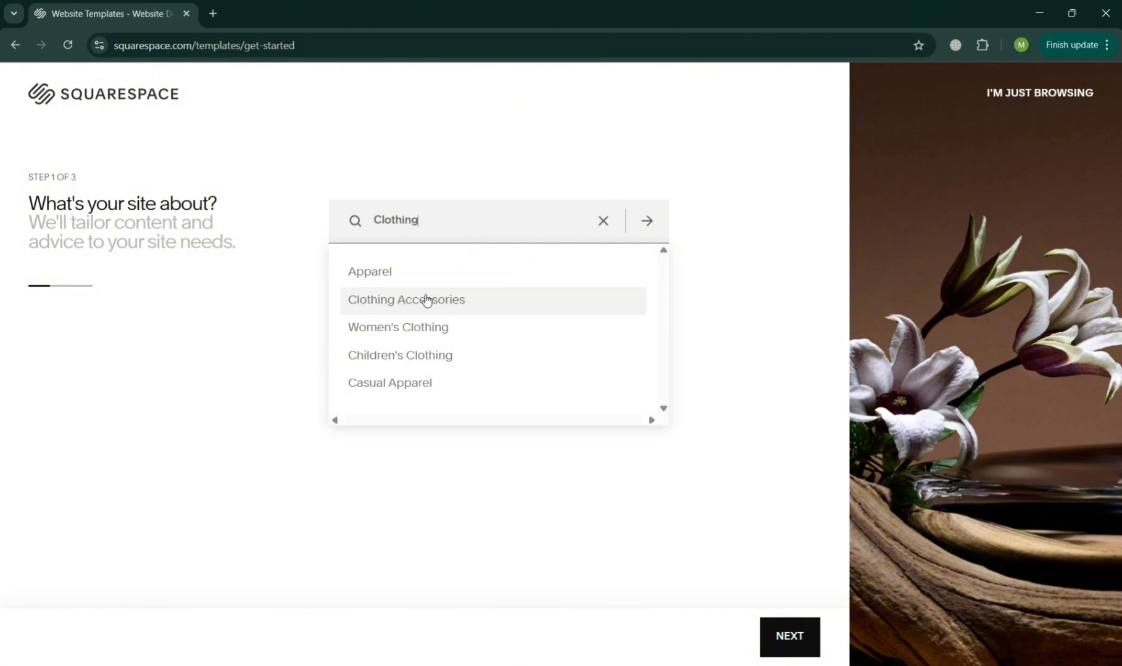
left_click(448, 381)
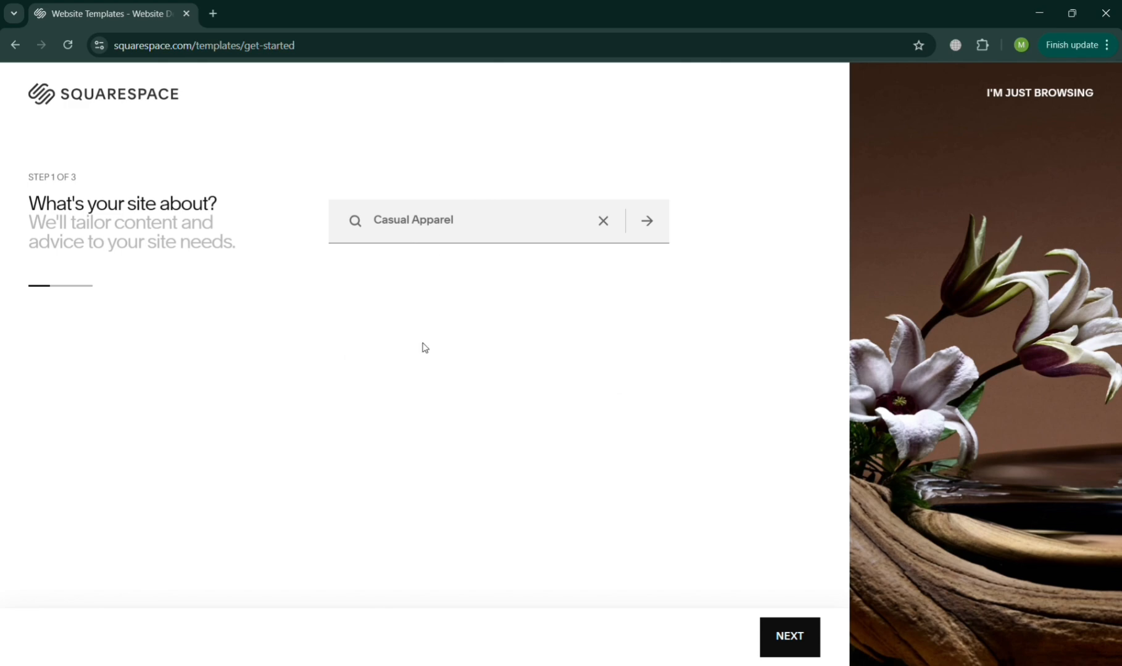
left_click(789, 642)
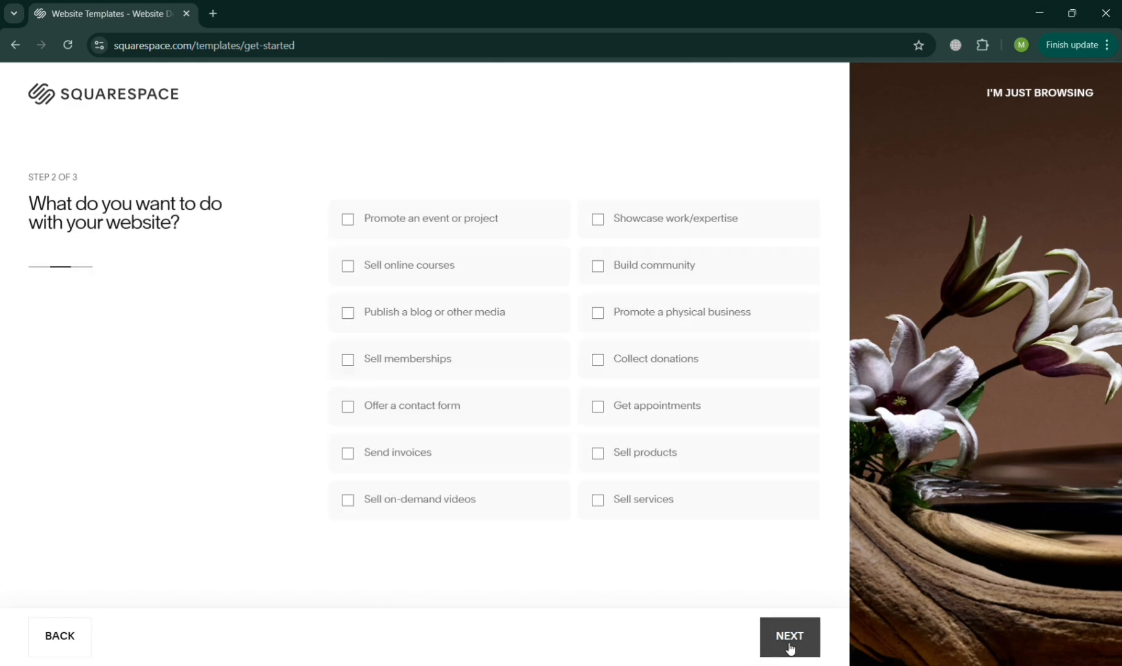
- Set the website goals to Promote an event or project, Sell products, Send invoices, Sell memberships and Collect donations, and continue
left_click(375, 219)
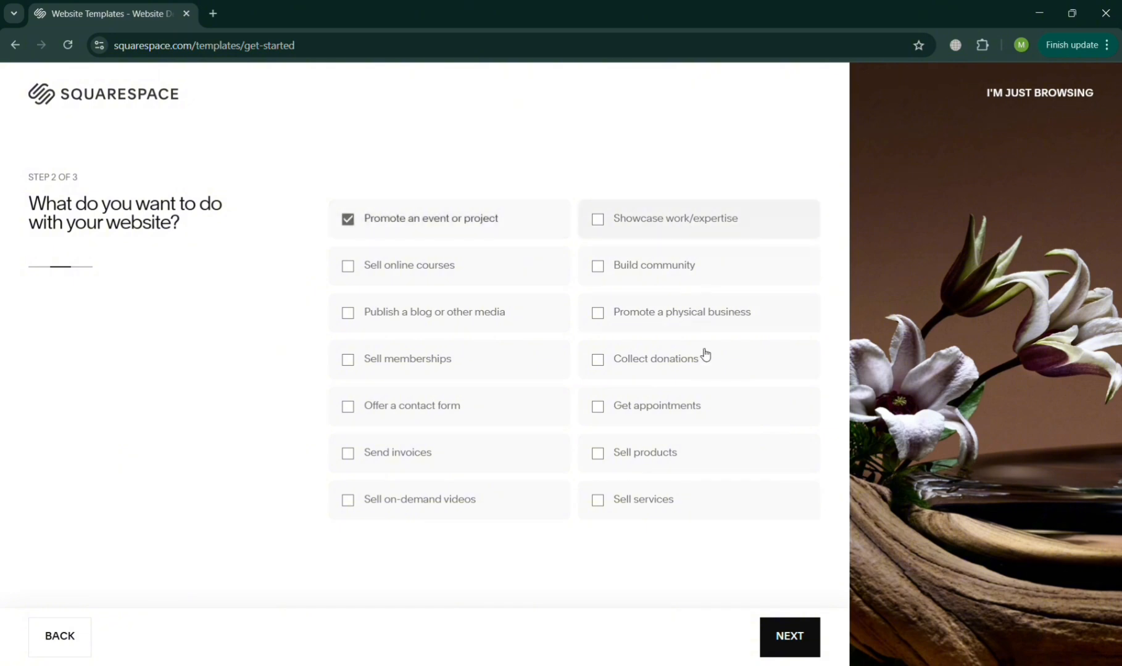
left_click(674, 469)
left_click(454, 464)
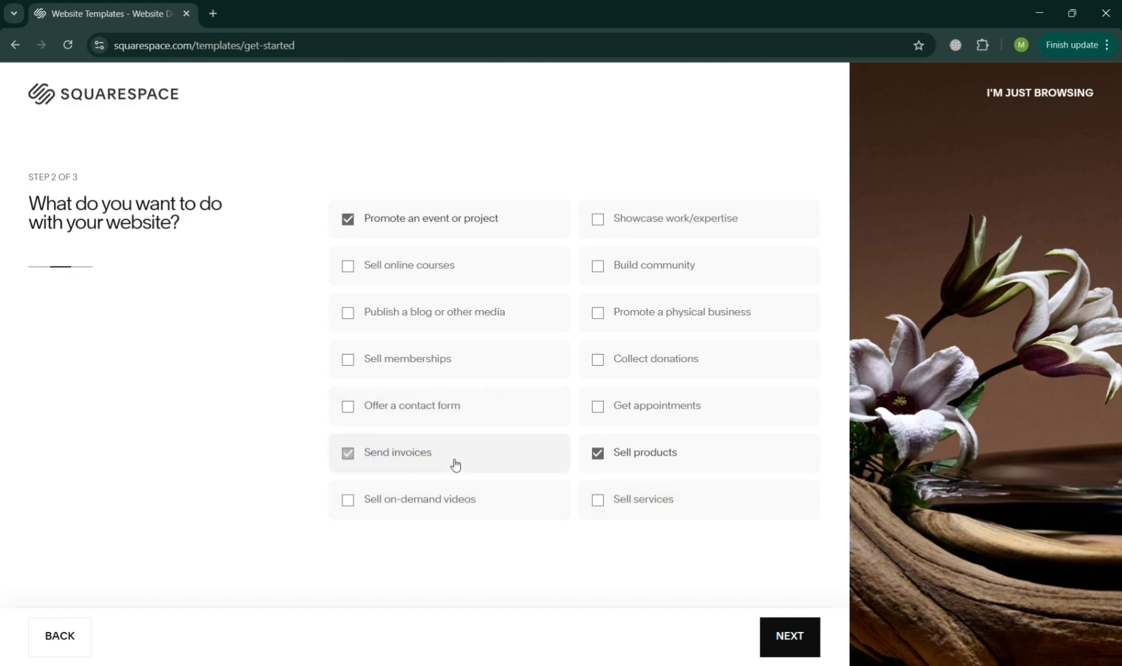
left_click(443, 379)
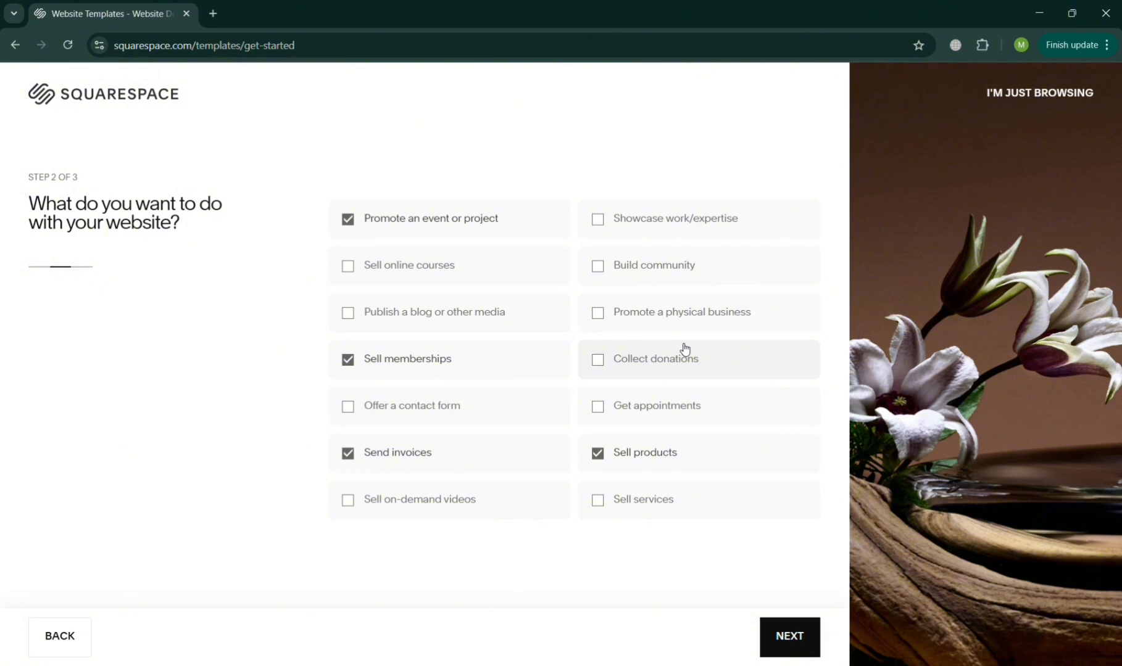
left_click(701, 358)
left_click(789, 636)
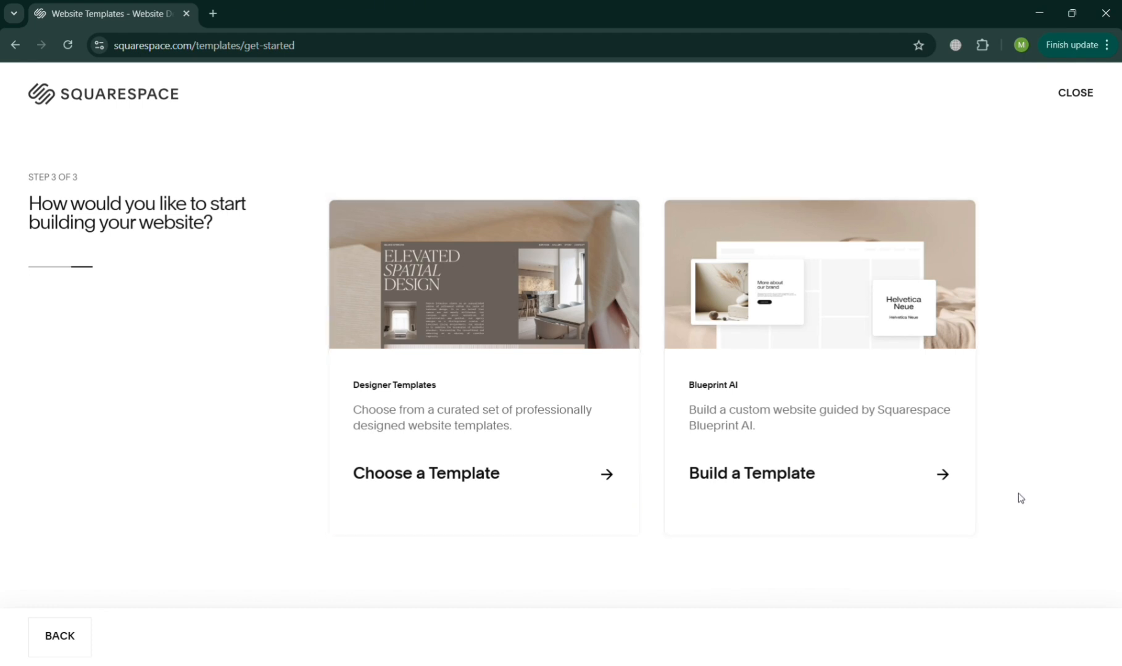
- Choose to start from a designer template and open the Seen template among the Fashion templates
left_click(485, 471)
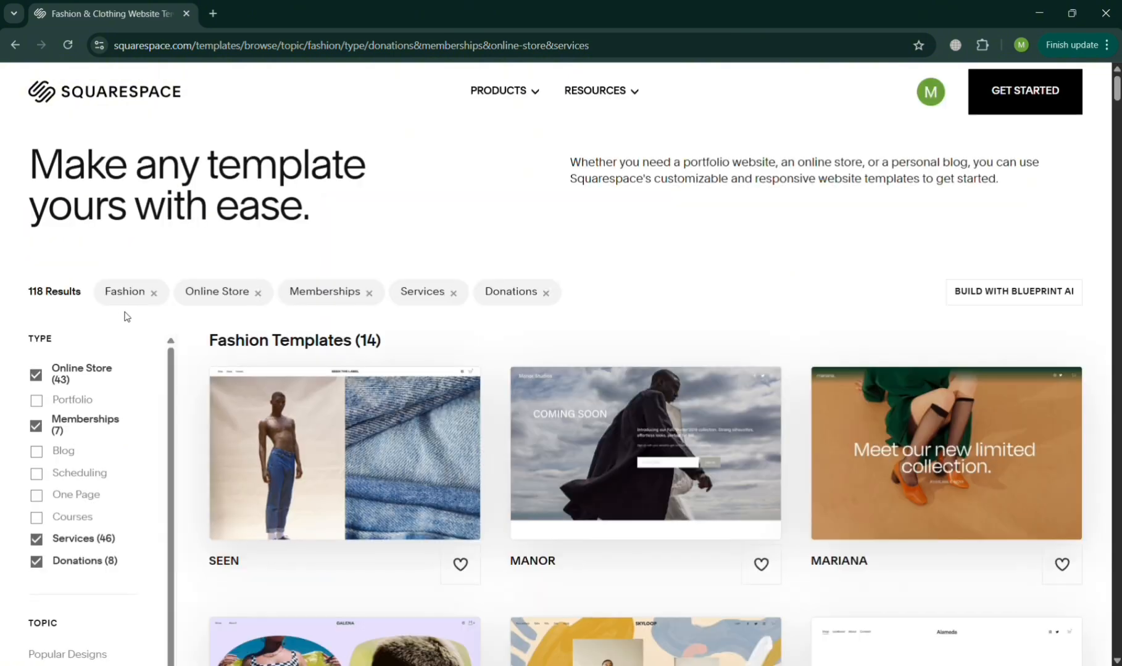
scroll(406, 494, "down", 3)
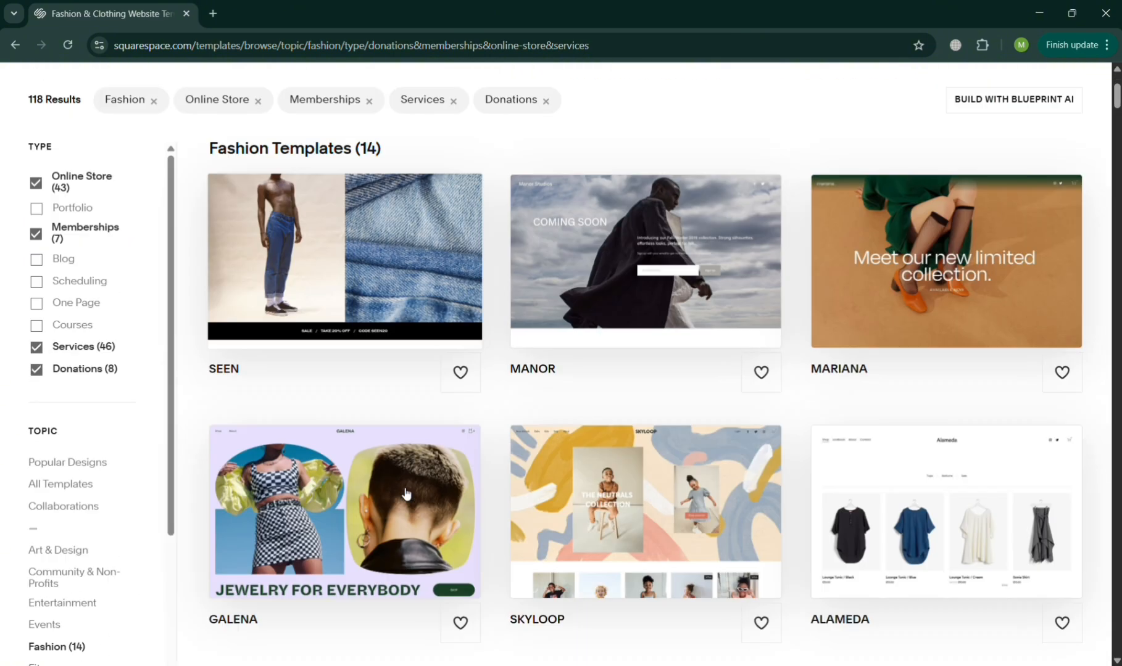
scroll(406, 493, "down", 1)
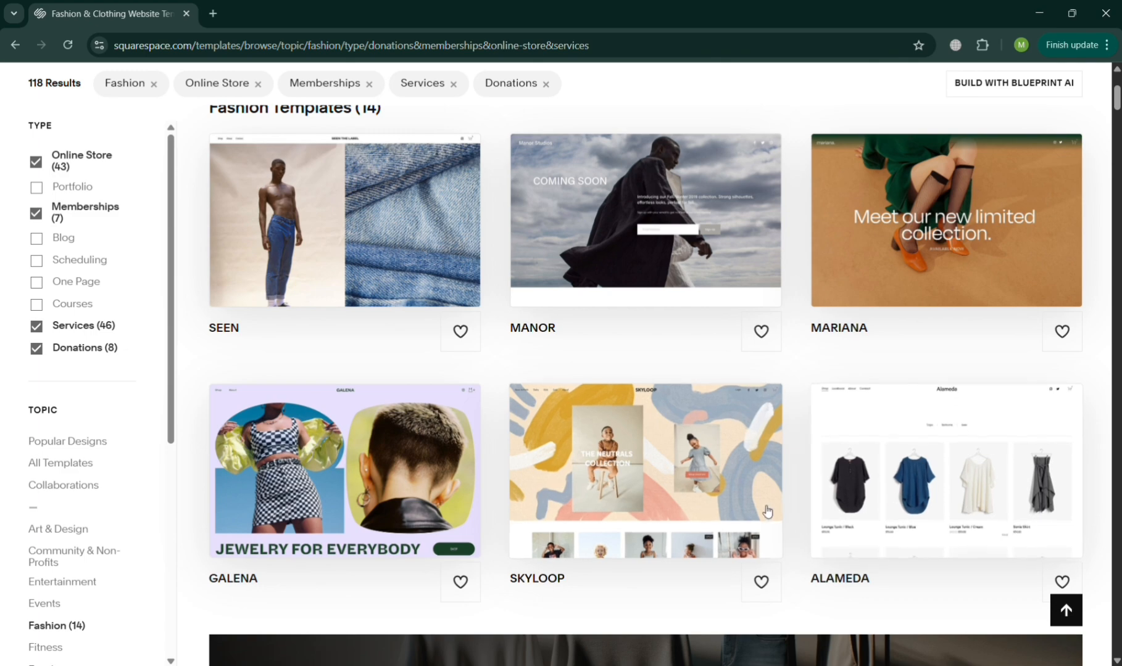
scroll(765, 508, "down", 5)
scroll(764, 506, "up", 7)
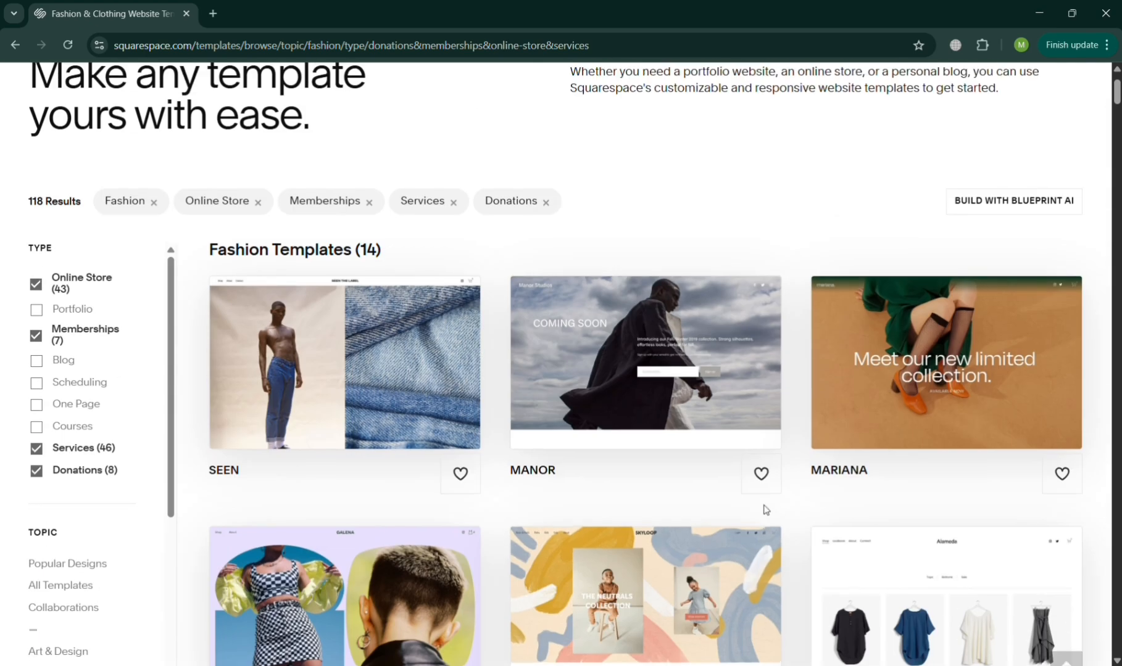
mouse_move(402, 340)
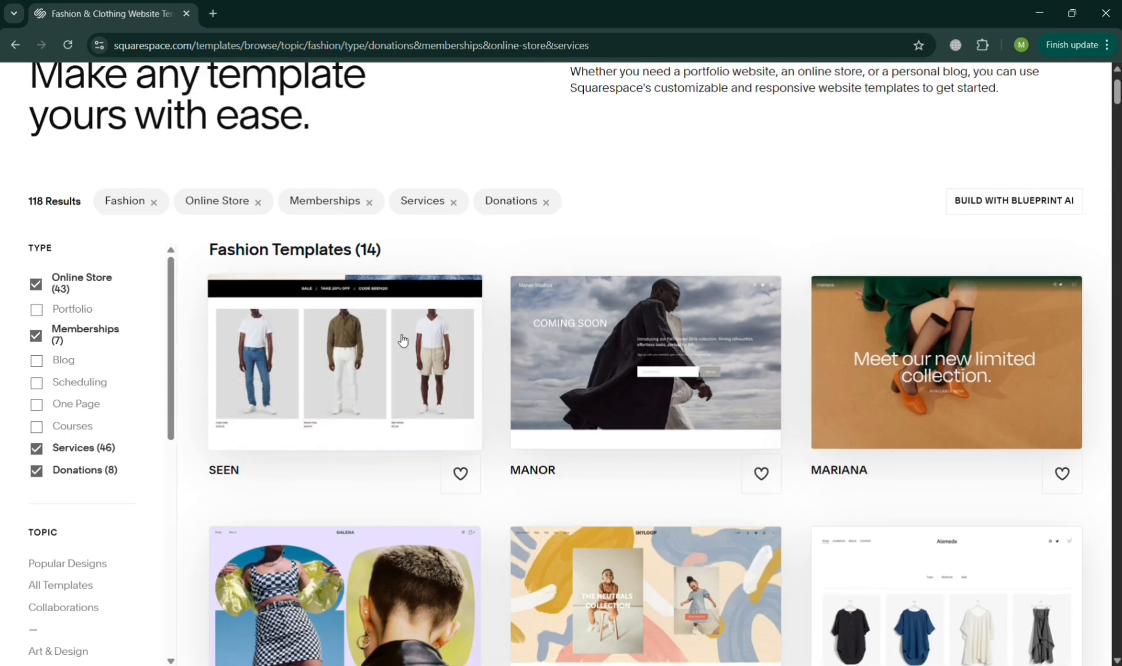
left_click(393, 358)
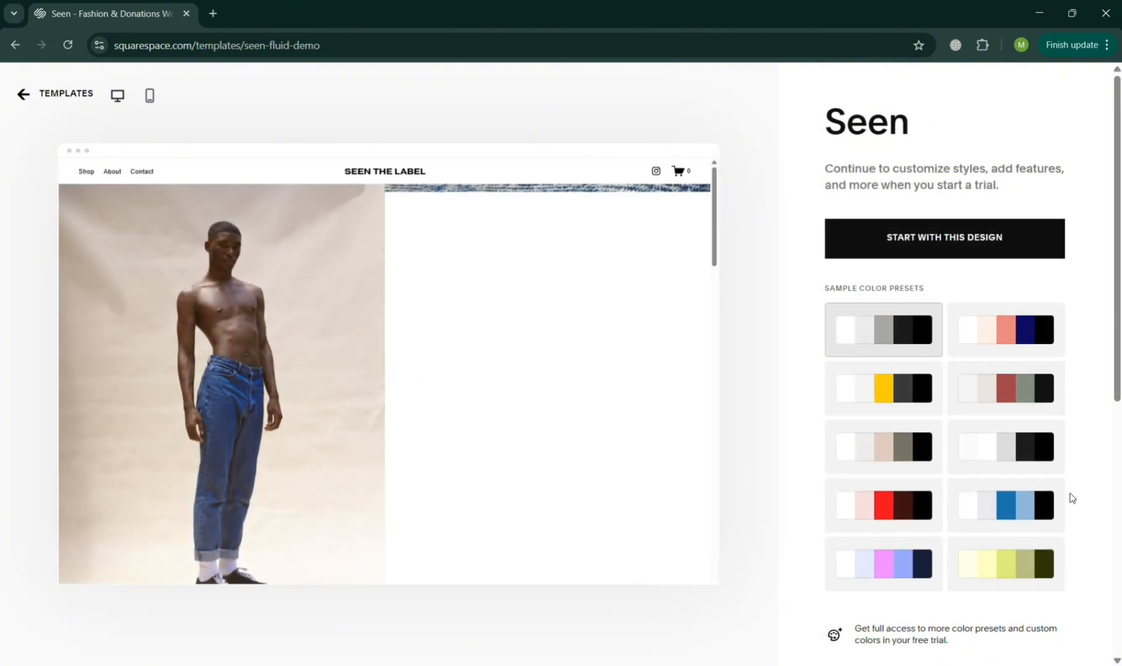
- Apply the yellow-green sample color preset to the Seen template and start a site with this design
left_click(1032, 505)
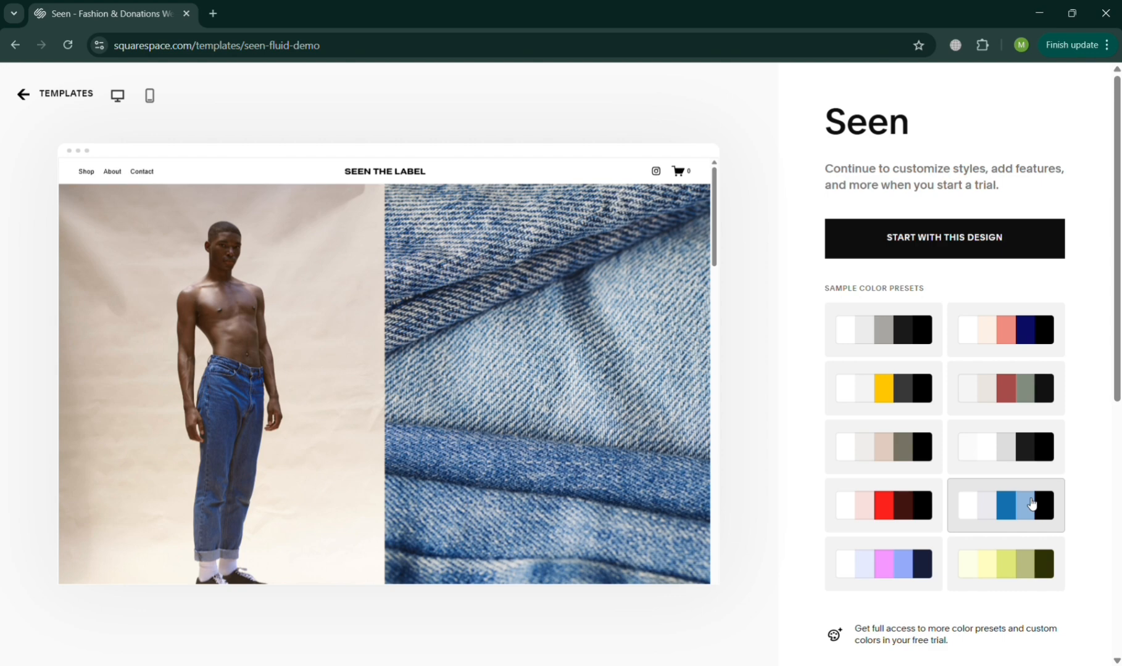
scroll(1032, 504, "down", 1)
left_click(1019, 549)
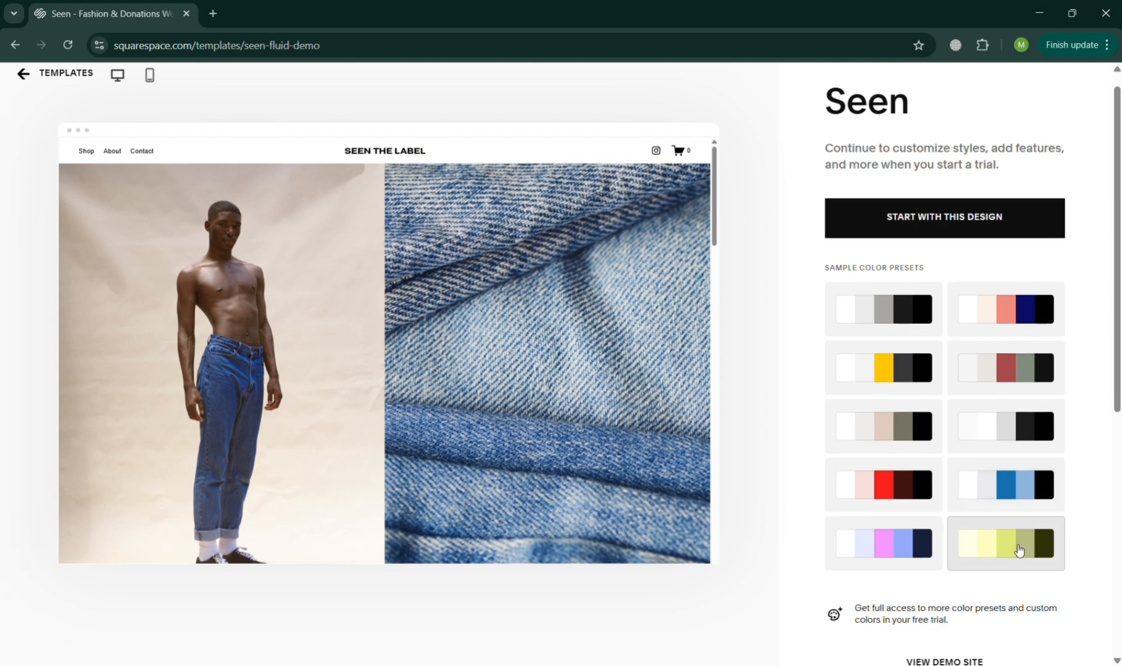
scroll(483, 464, "down", 12)
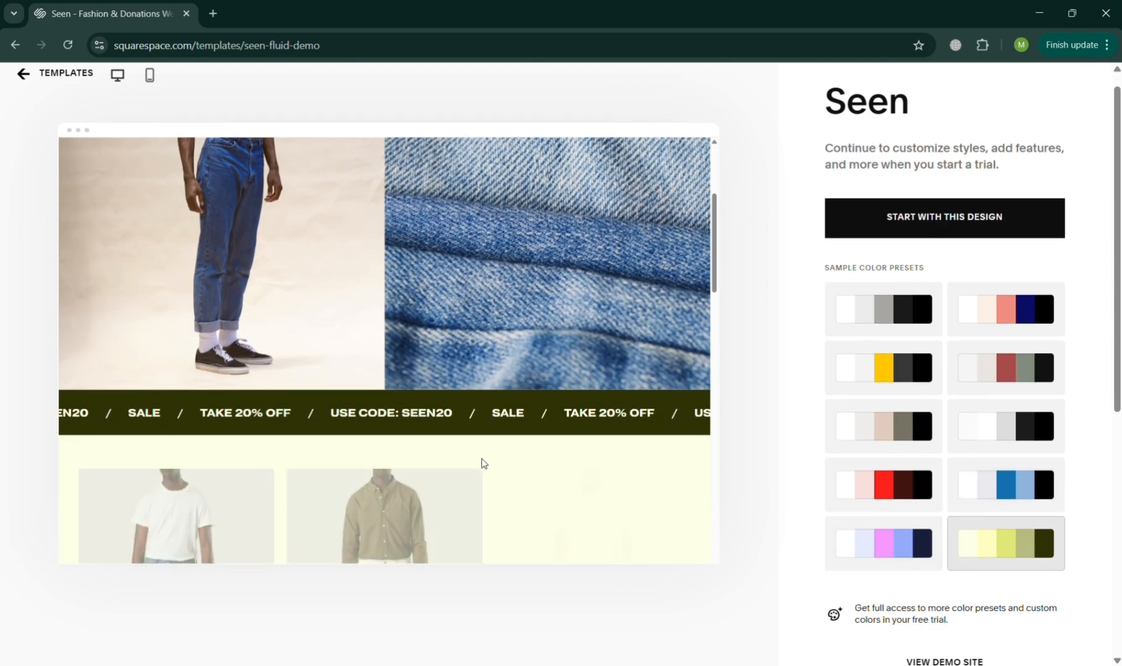
scroll(484, 462, "down", 2)
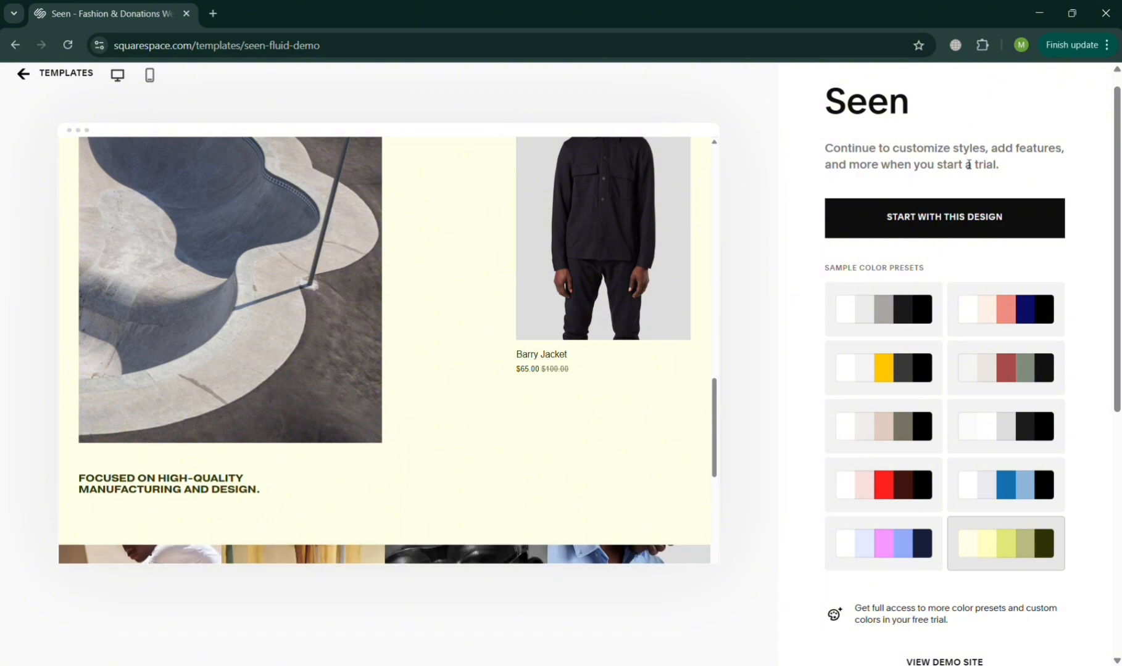
left_click(986, 220)
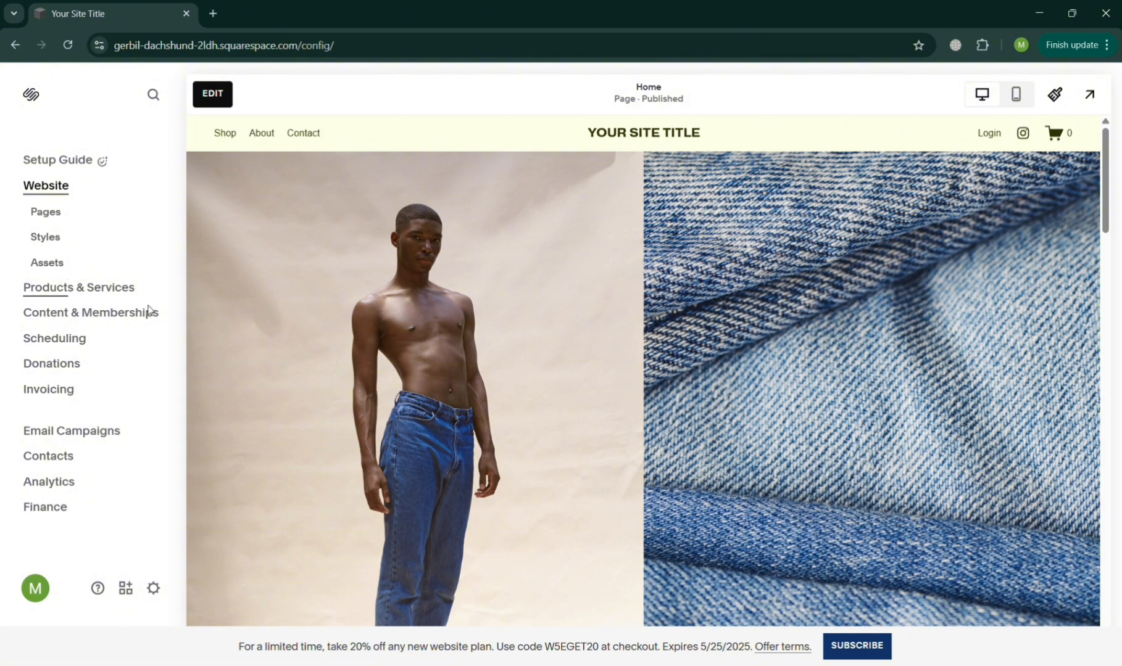
- Look over the home page preview, open the page for editing and start editing the site header
scroll(528, 453, "down", 10)
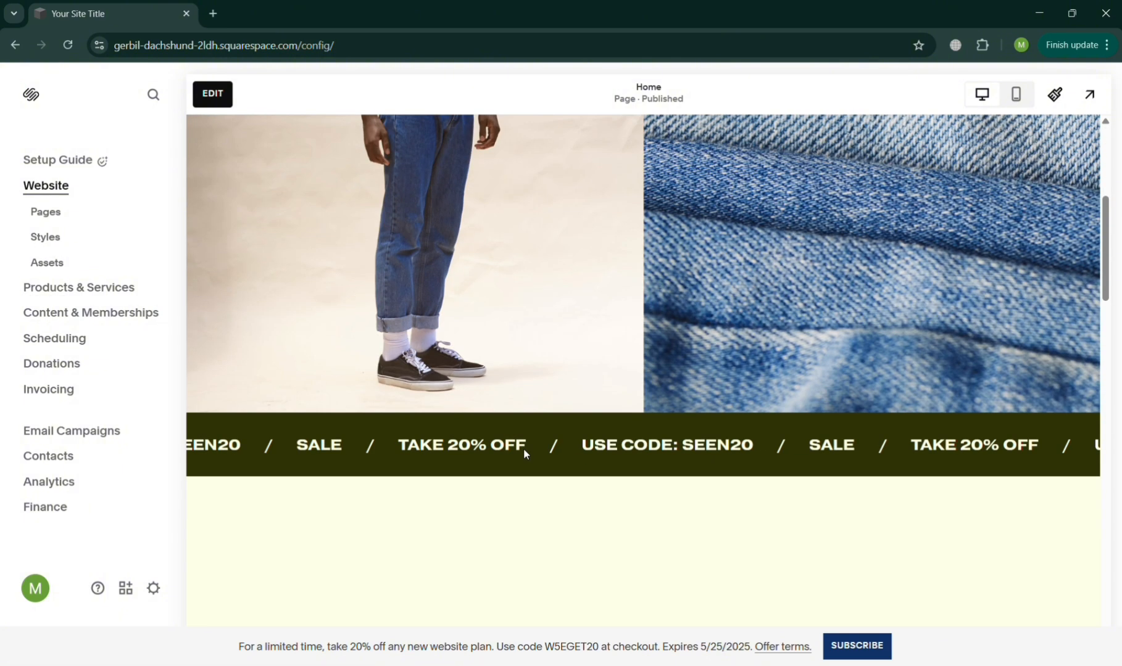
scroll(527, 454, "down", 15)
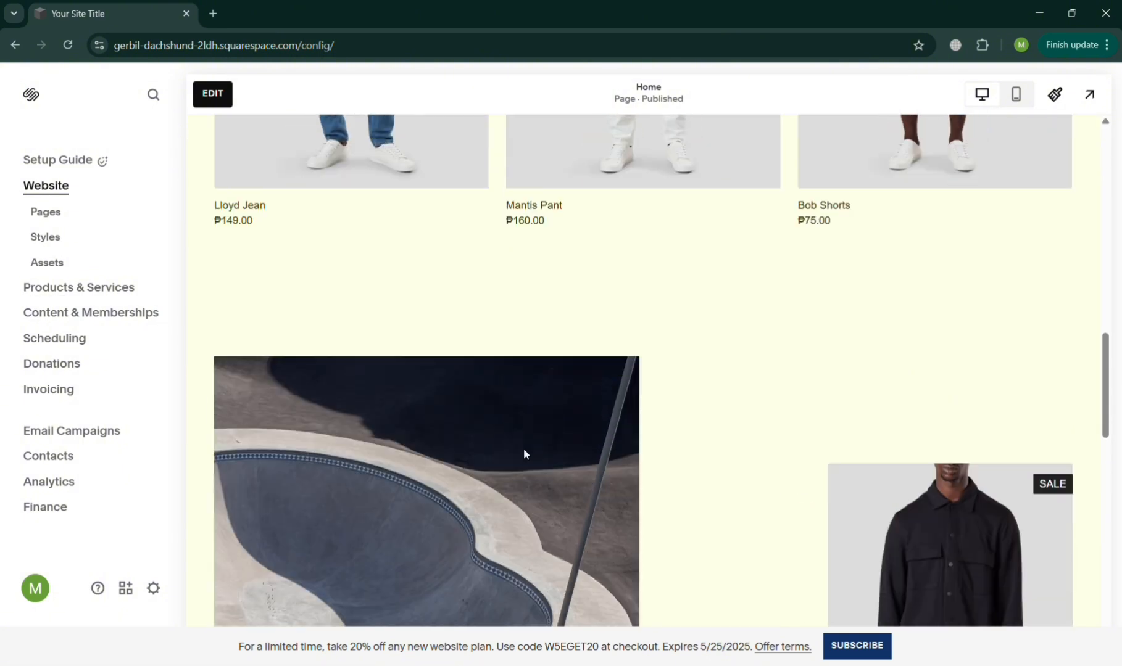
scroll(524, 455, "up", 20)
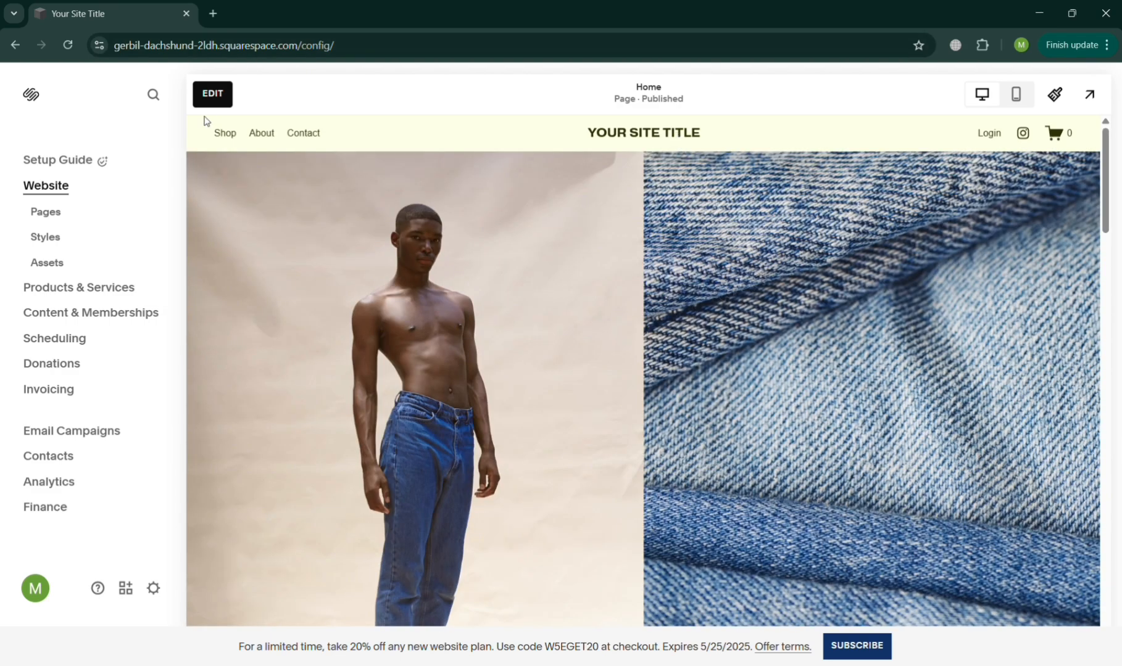
left_click(213, 95)
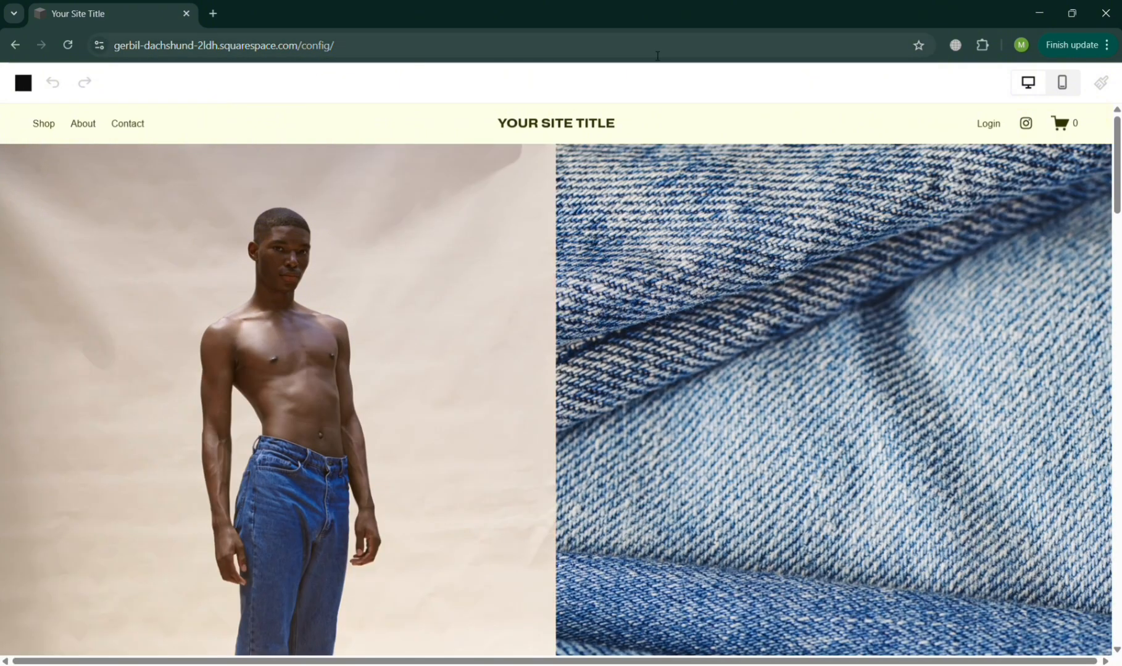
mouse_move(641, 135)
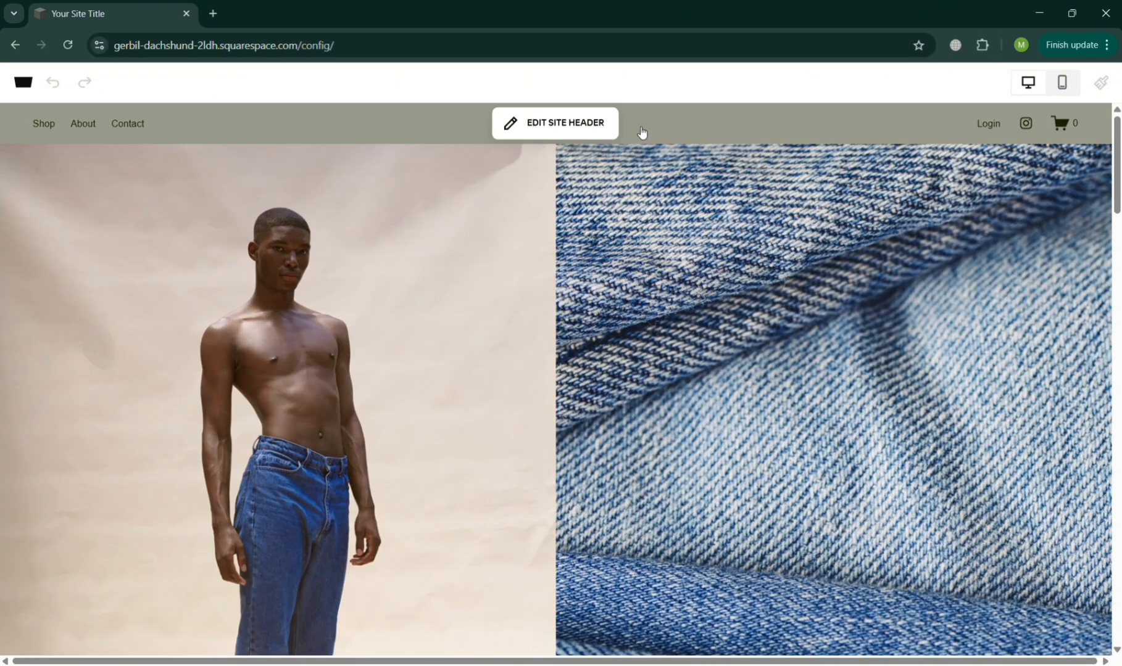
left_click(568, 134)
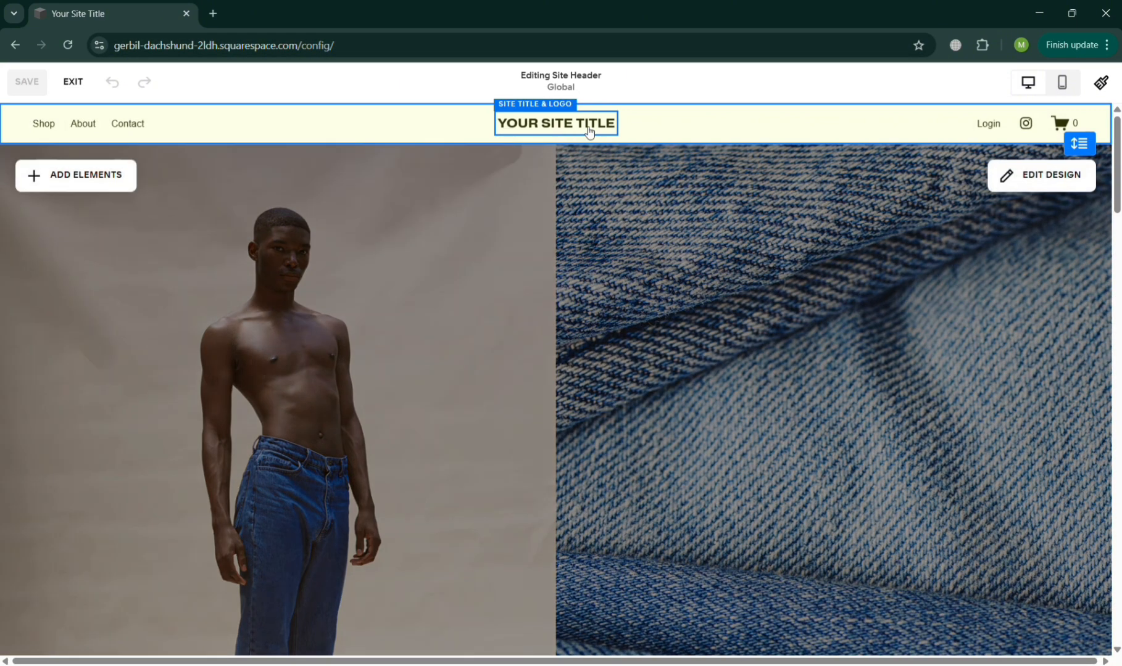
- Change the site title in the header to FASHIONAVY
left_click(587, 129)
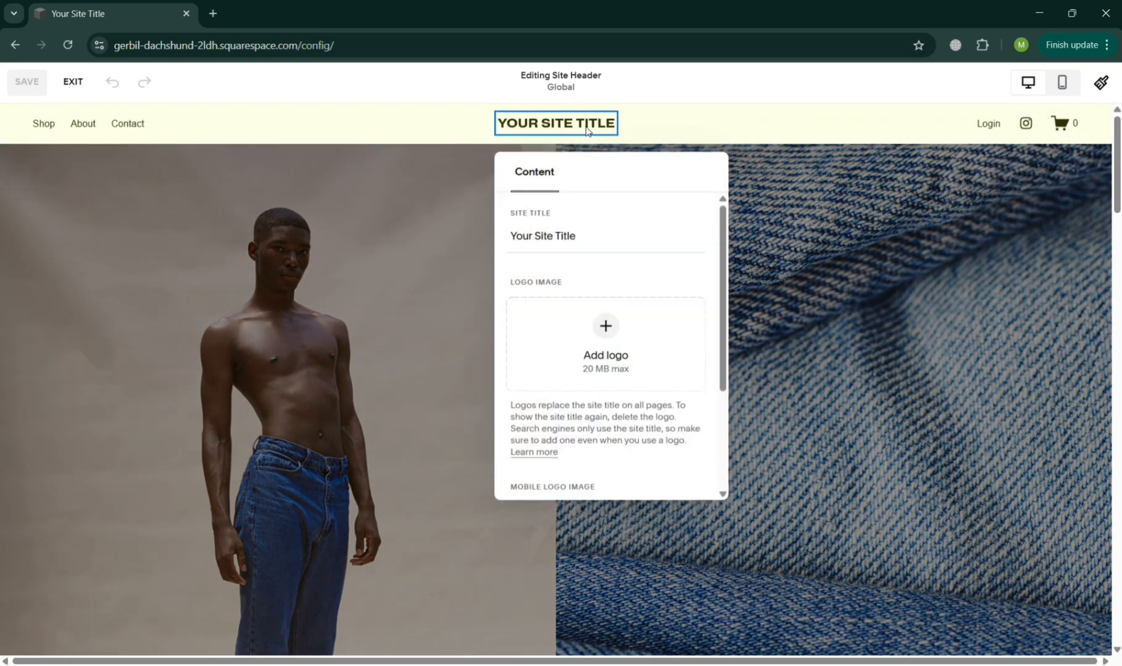
left_click(588, 253)
key("ctrl+a")
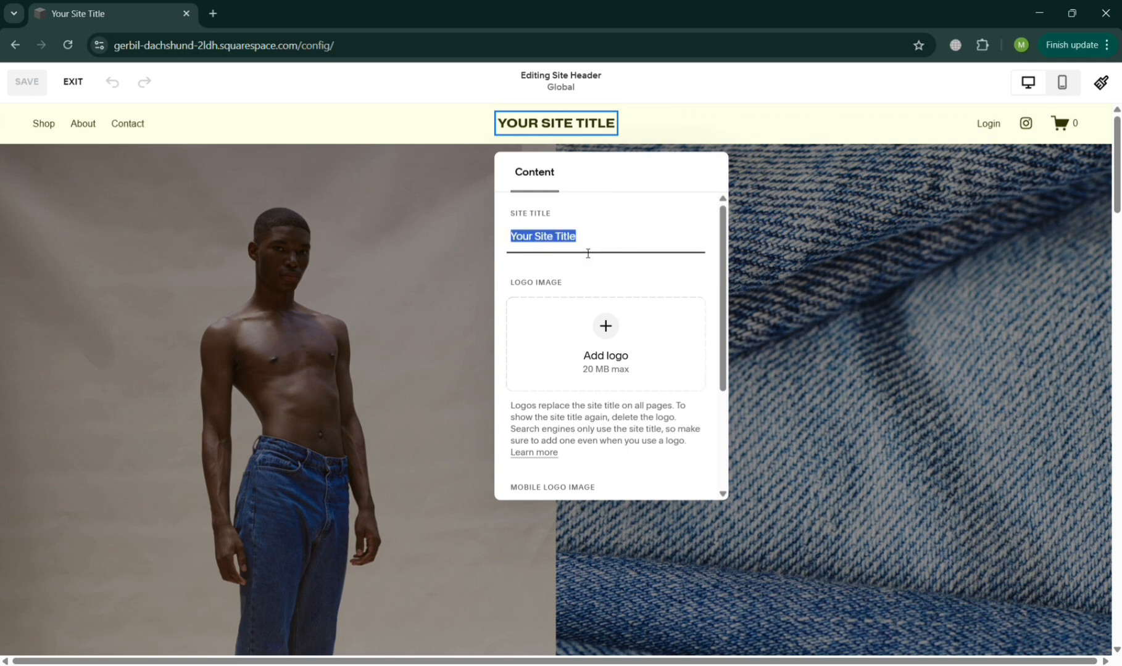
type("FA")
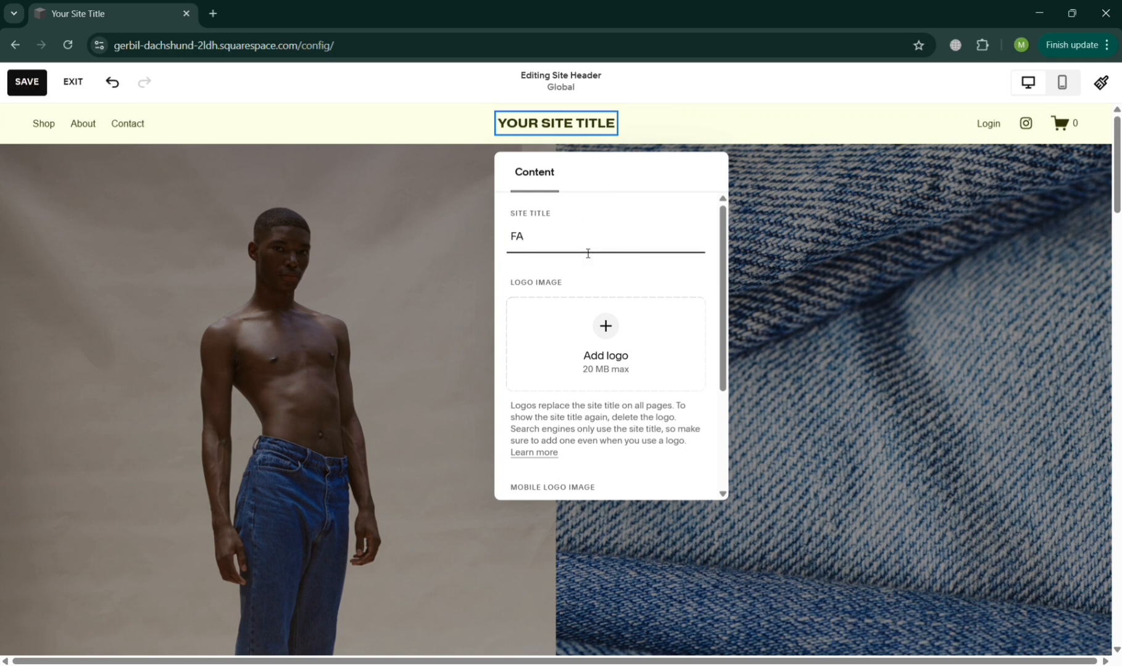
type("SHIONA")
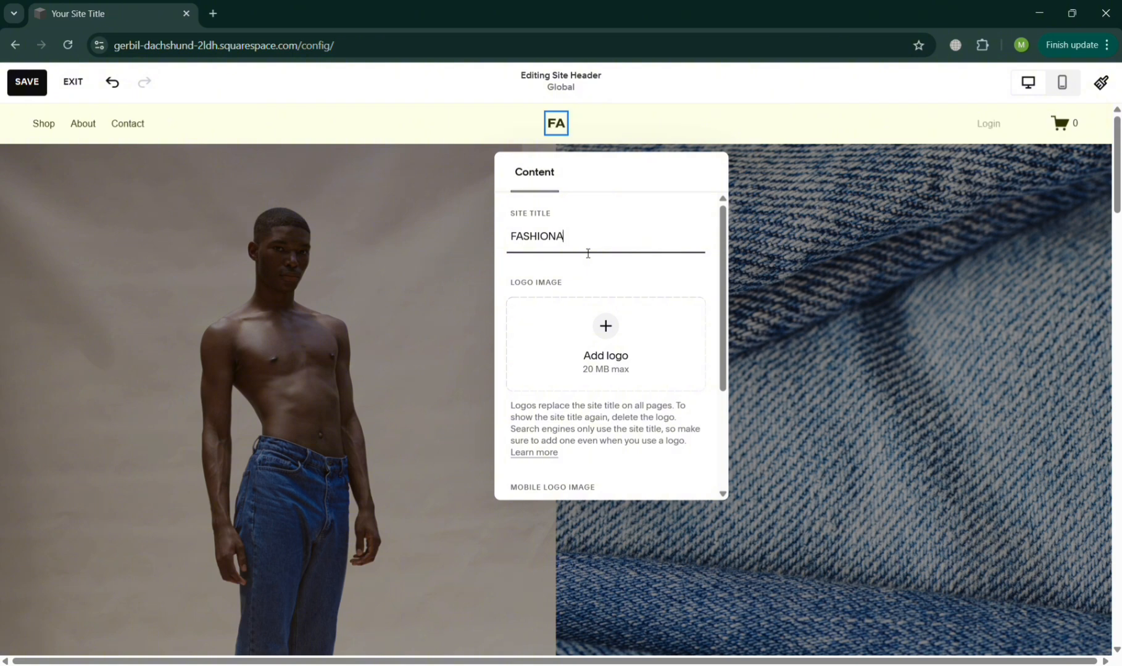
type("VY")
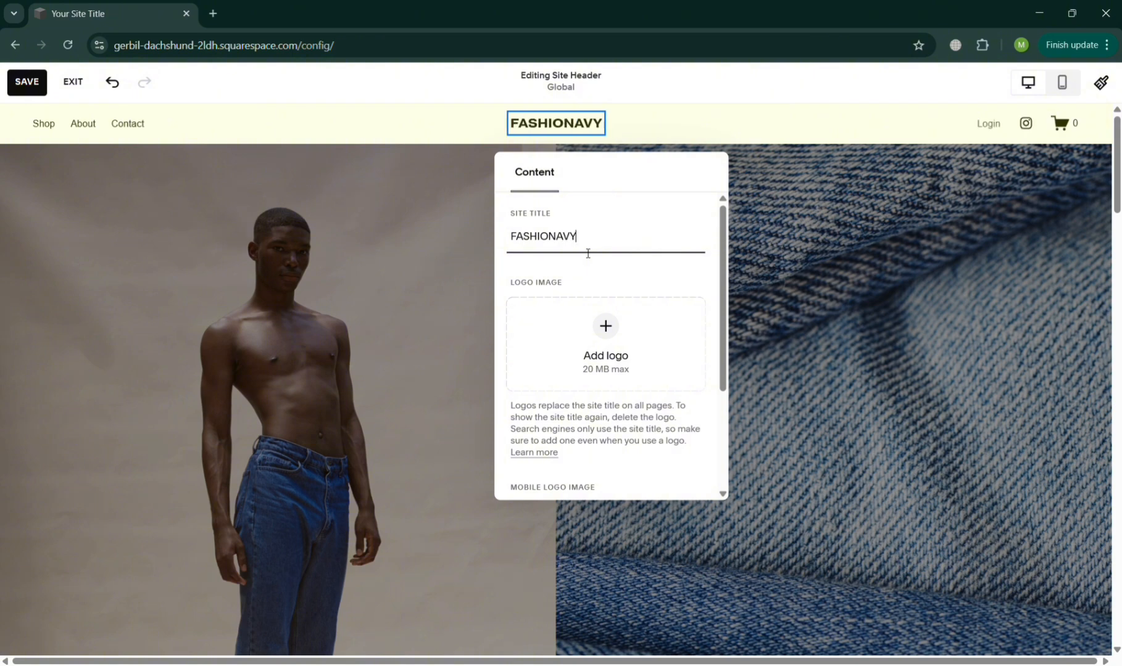
left_click(898, 289)
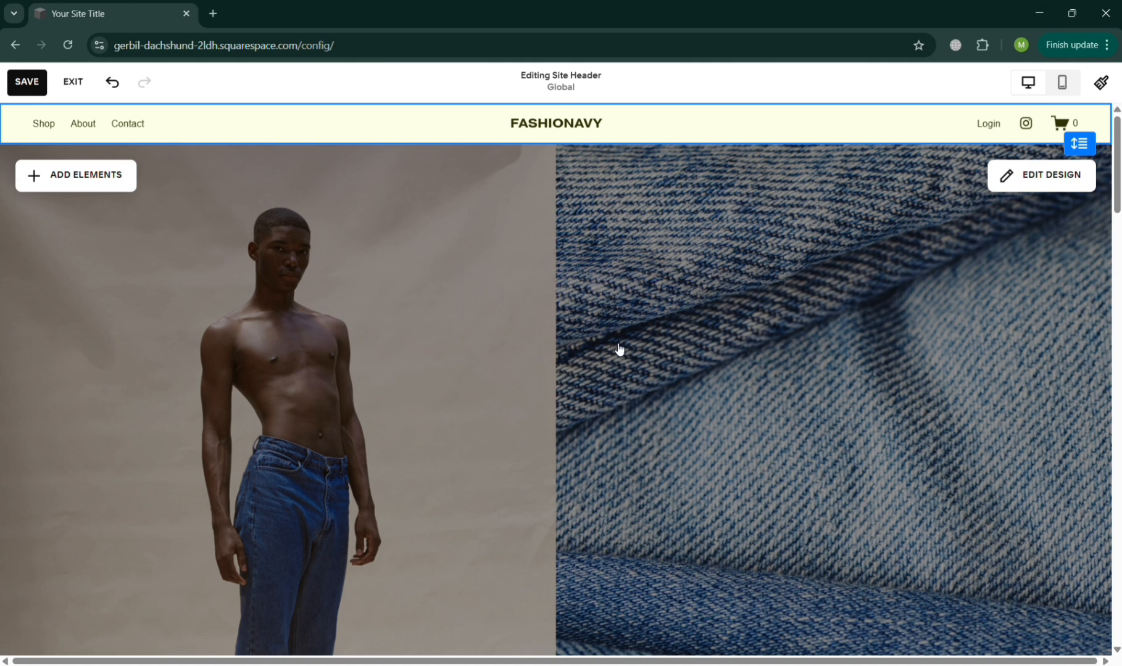
- Set the header's link spacing to 2.6vw and its color style to Gradient, and leave header editing
left_click(1039, 178)
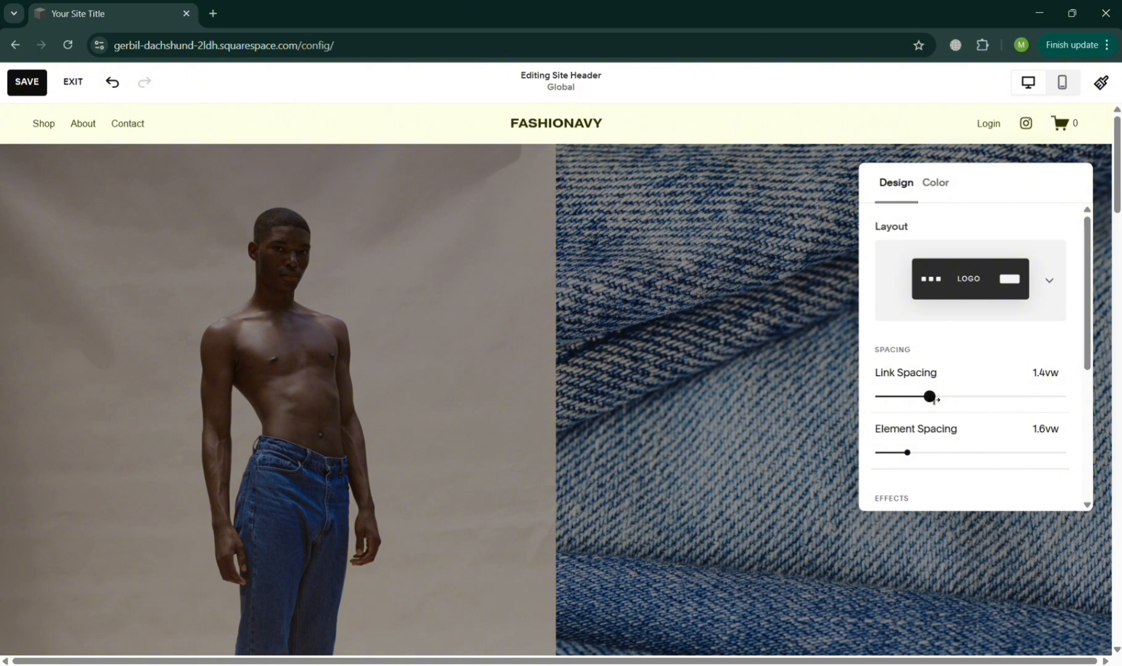
left_click_drag(932, 398, 979, 401)
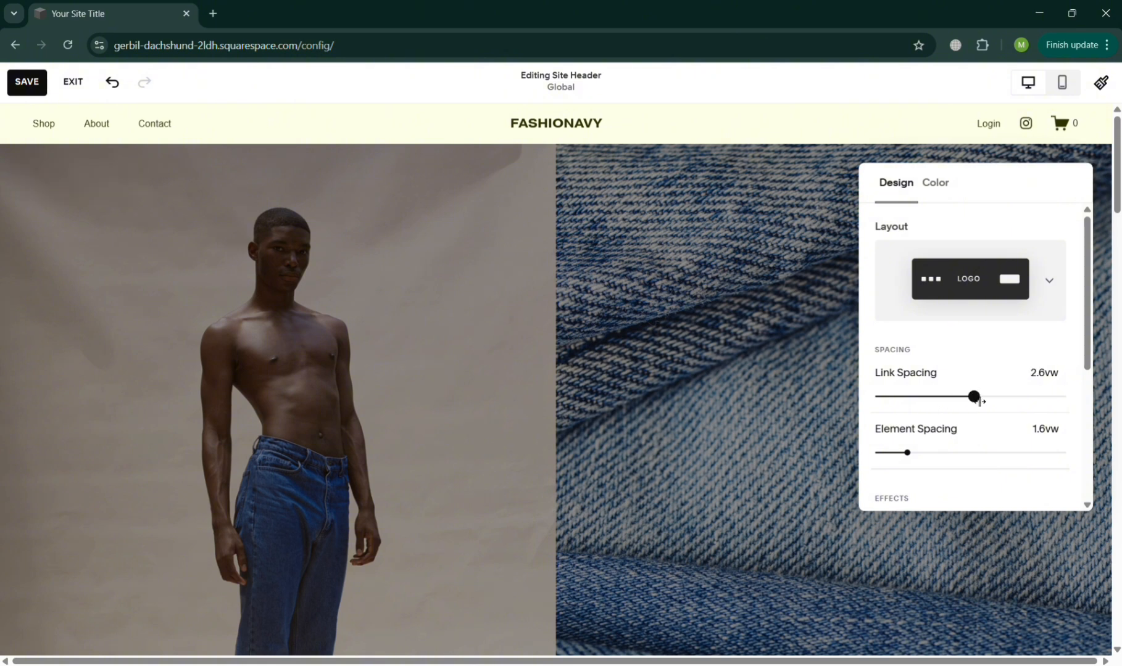
left_click(930, 194)
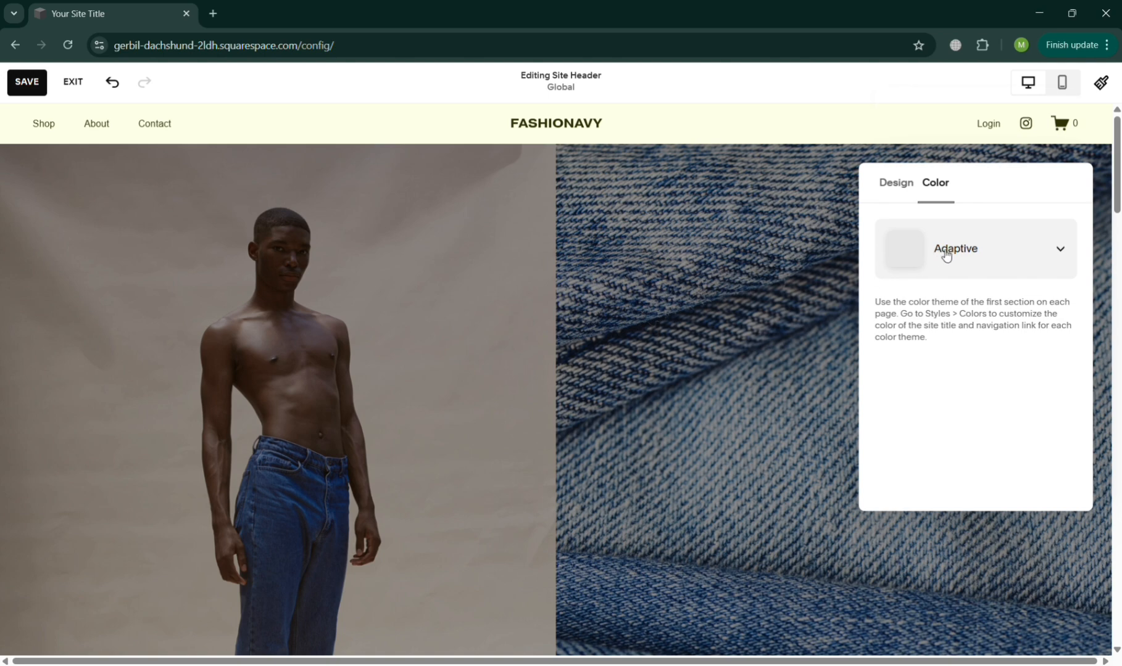
left_click(946, 253)
left_click(930, 186)
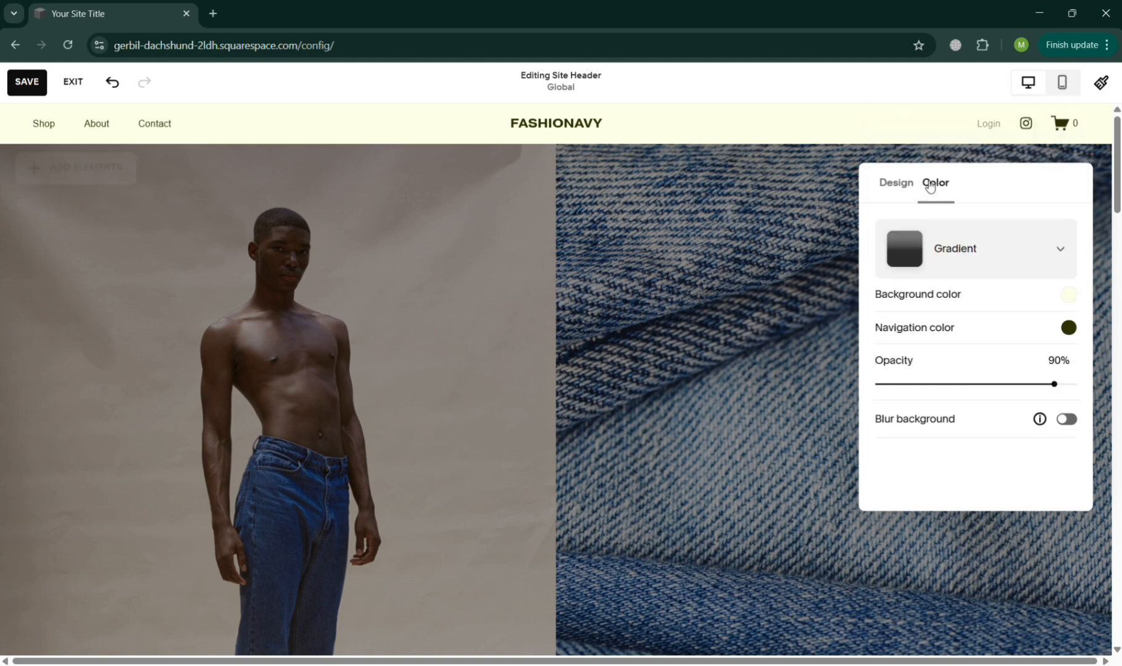
left_click(820, 301)
left_click(448, 415)
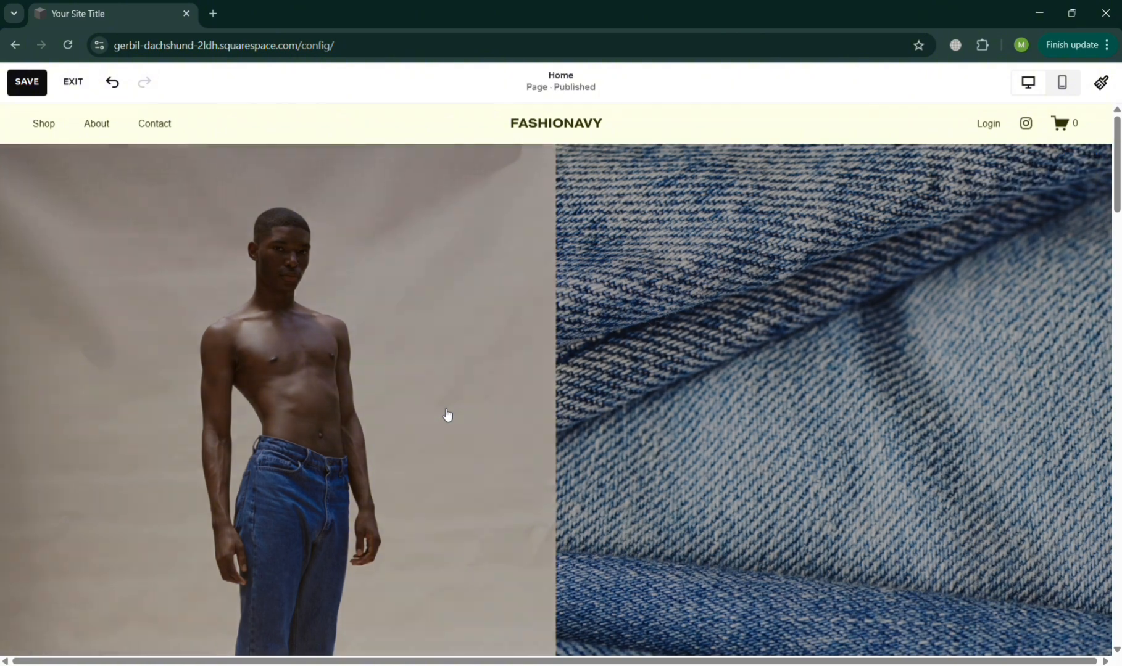
- Open the first image of the home page's top gallery section, the model in jeans, in the image editor
scroll(447, 416, "down", 2)
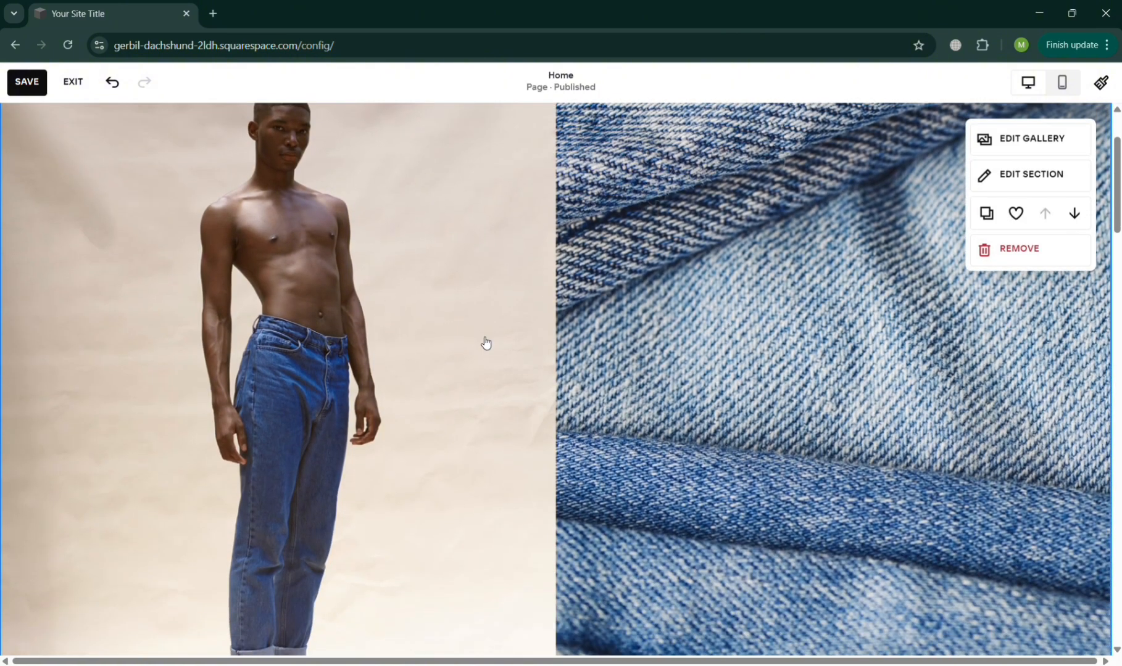
scroll(486, 343, "up", 1)
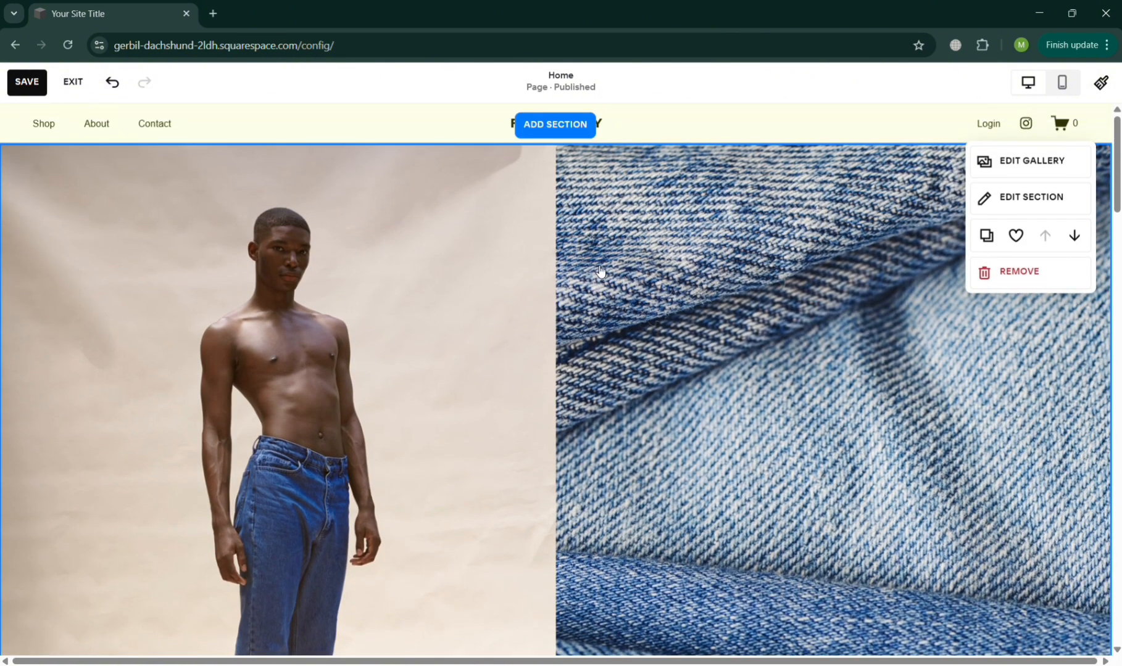
left_click(1004, 180)
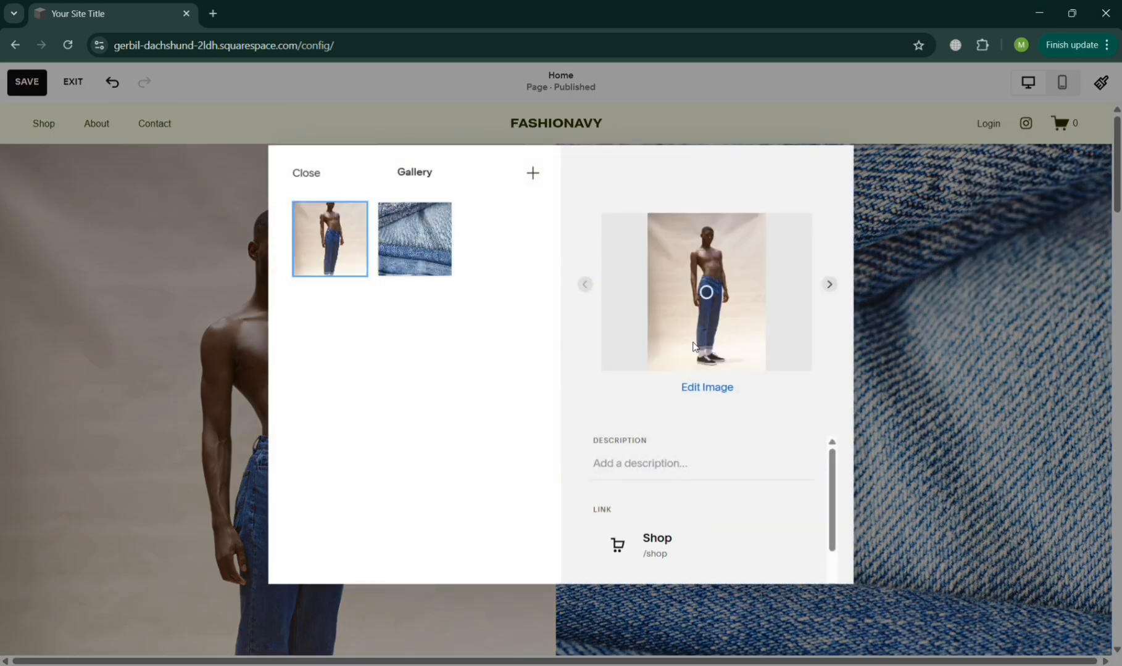
scroll(679, 505, "down", 1)
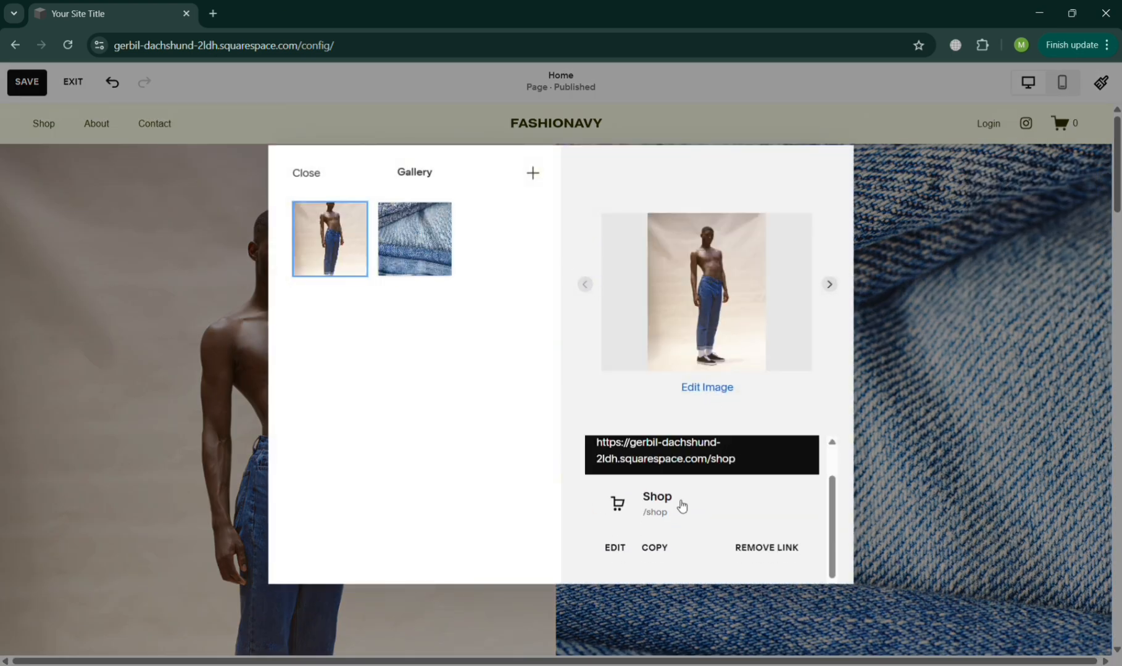
left_click(708, 389)
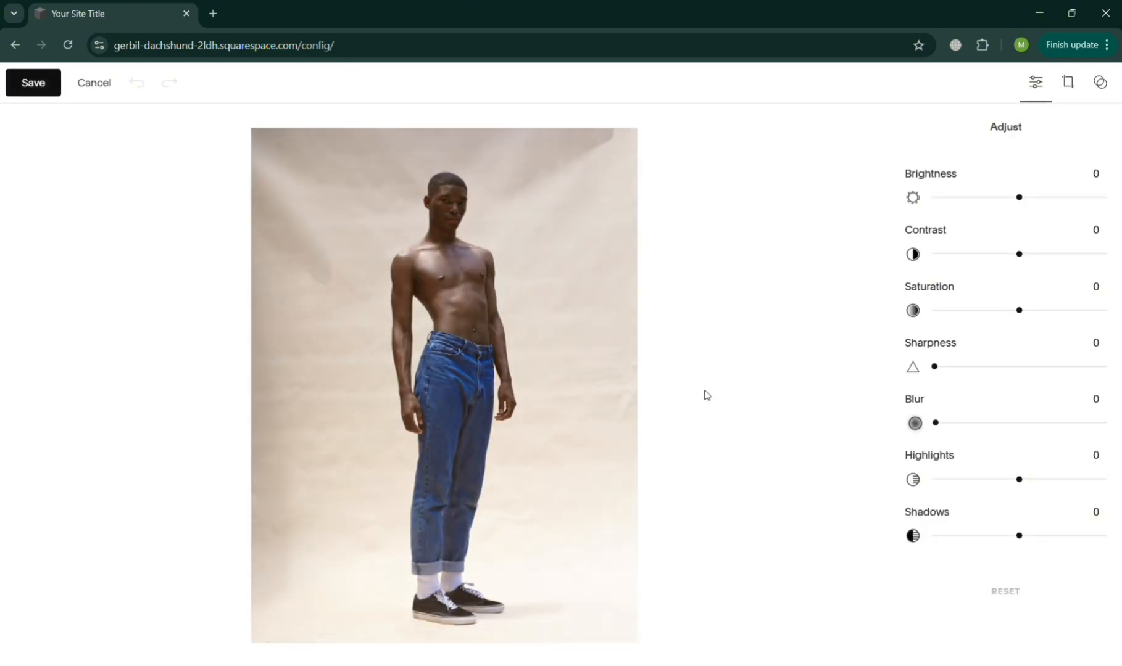
- Set the model image's brightness to -9 and contrast to 20, and save the changes permanently
mouse_move(1021, 203)
left_mouse_down()
mouse_move(984, 201)
mouse_move(1090, 201)
mouse_move(1013, 199)
left_mouse_up()
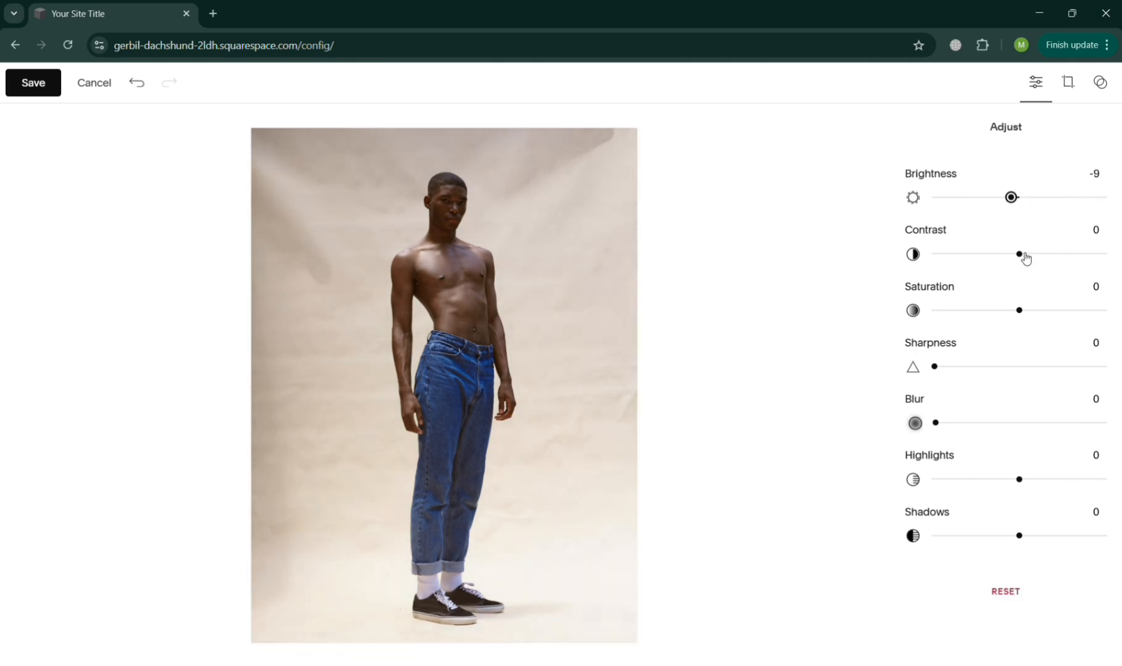
mouse_move(1024, 259)
left_mouse_down()
mouse_move(1073, 254)
mouse_move(934, 259)
mouse_move(1039, 275)
left_mouse_up()
left_click(40, 86)
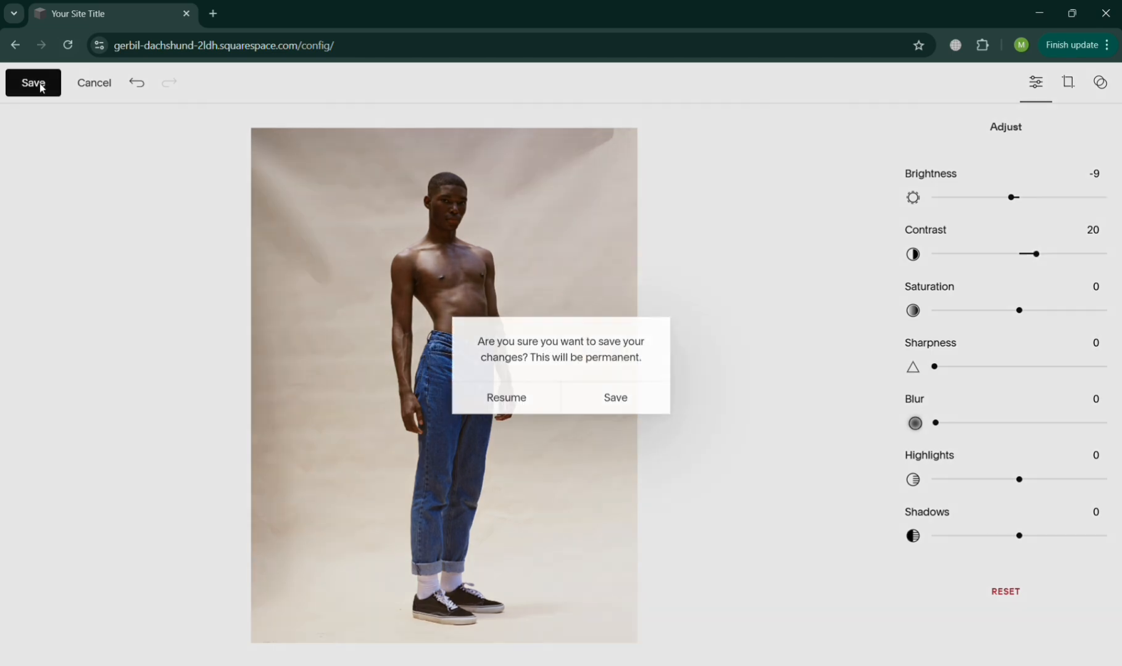
left_click(619, 396)
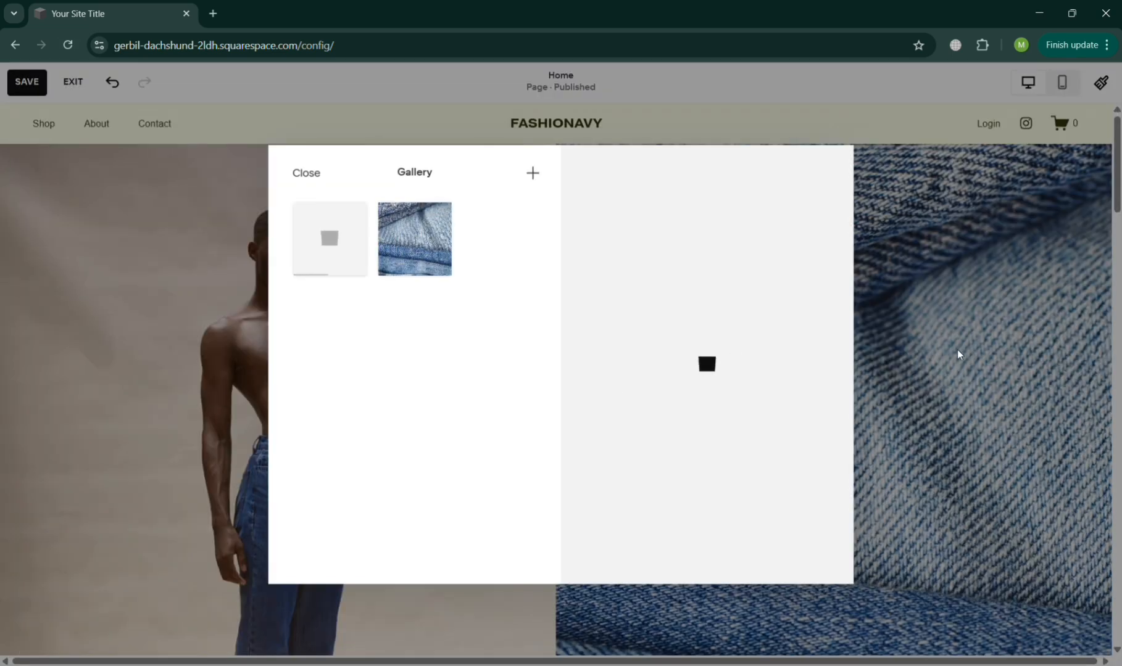
left_click(1038, 247)
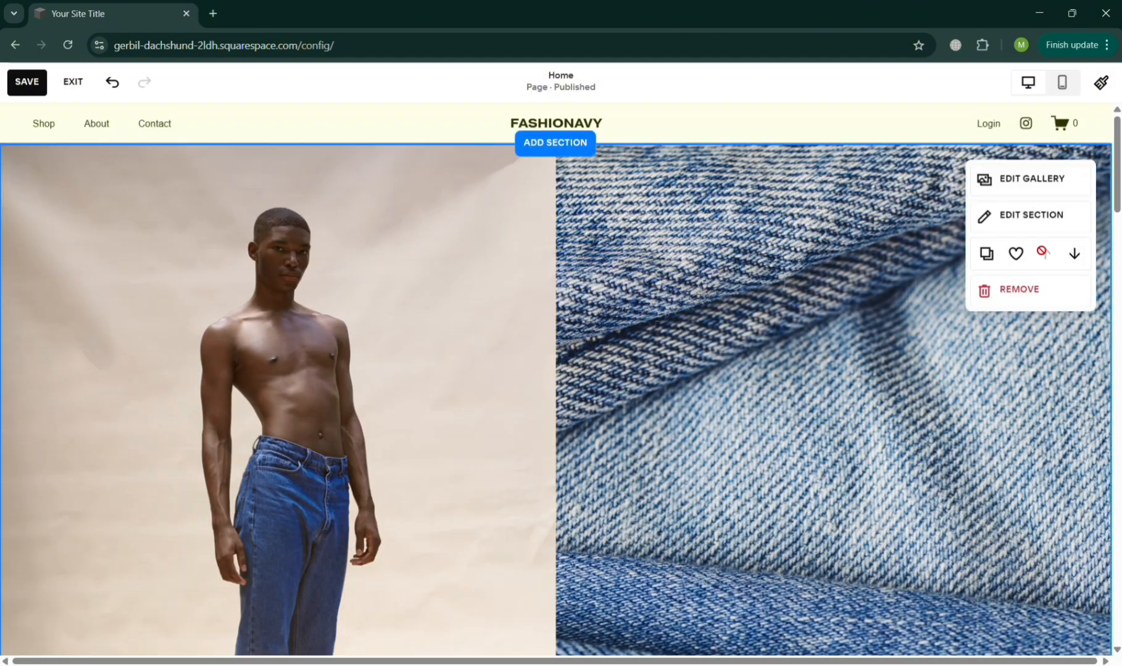
- Try the green curved layout on the product summary section, and apply the pale yellow layout with three products grouped on the left side
scroll(672, 457, "down", 12)
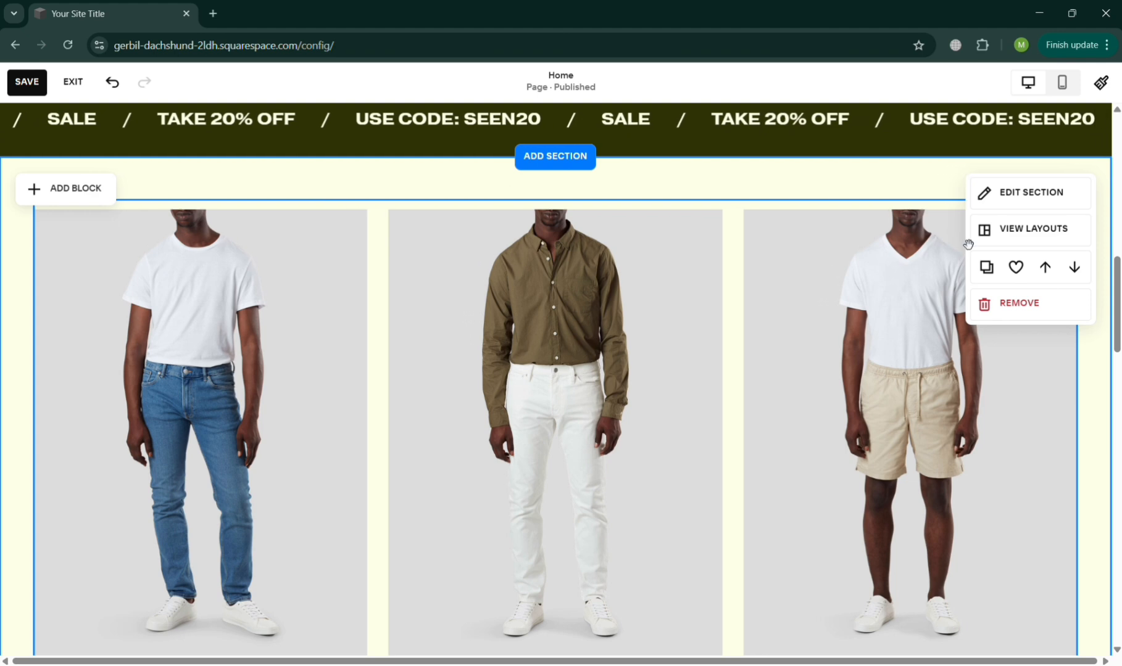
left_click(1034, 243)
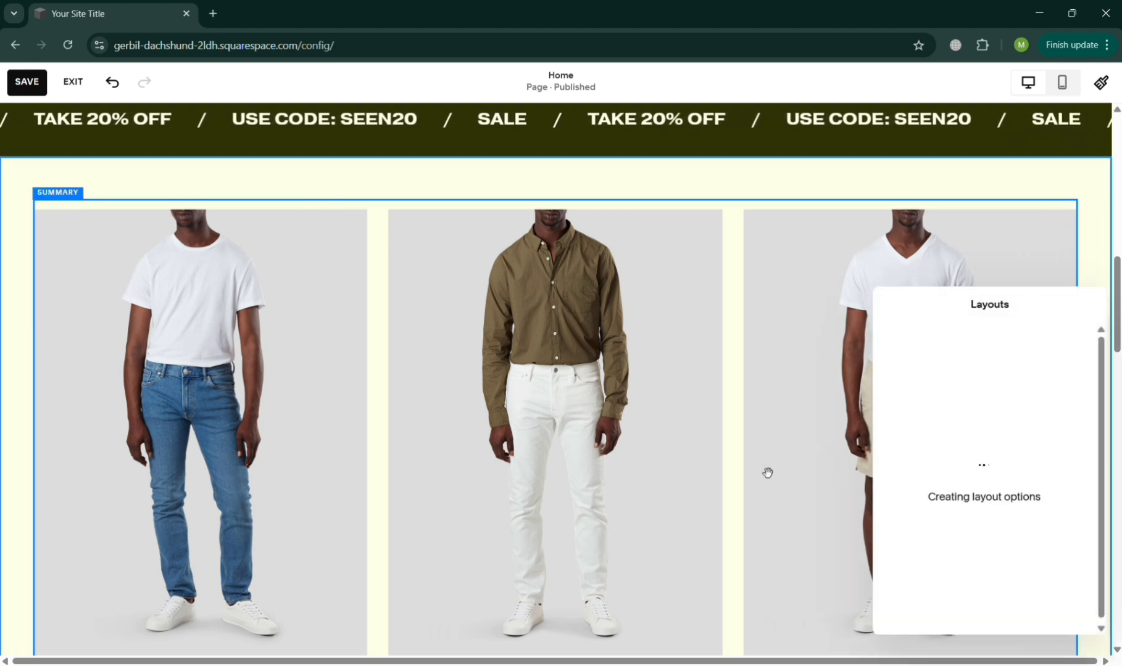
scroll(766, 471, "down", 3)
scroll(762, 472, "up", 3)
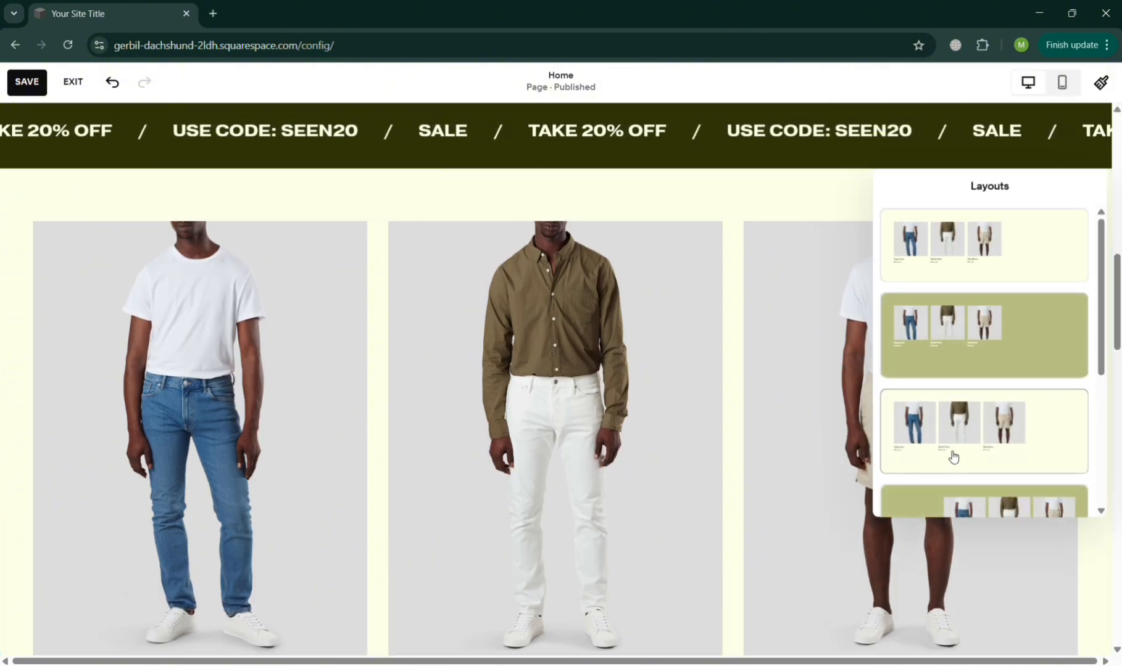
scroll(949, 456, "down", 2)
left_click(994, 390)
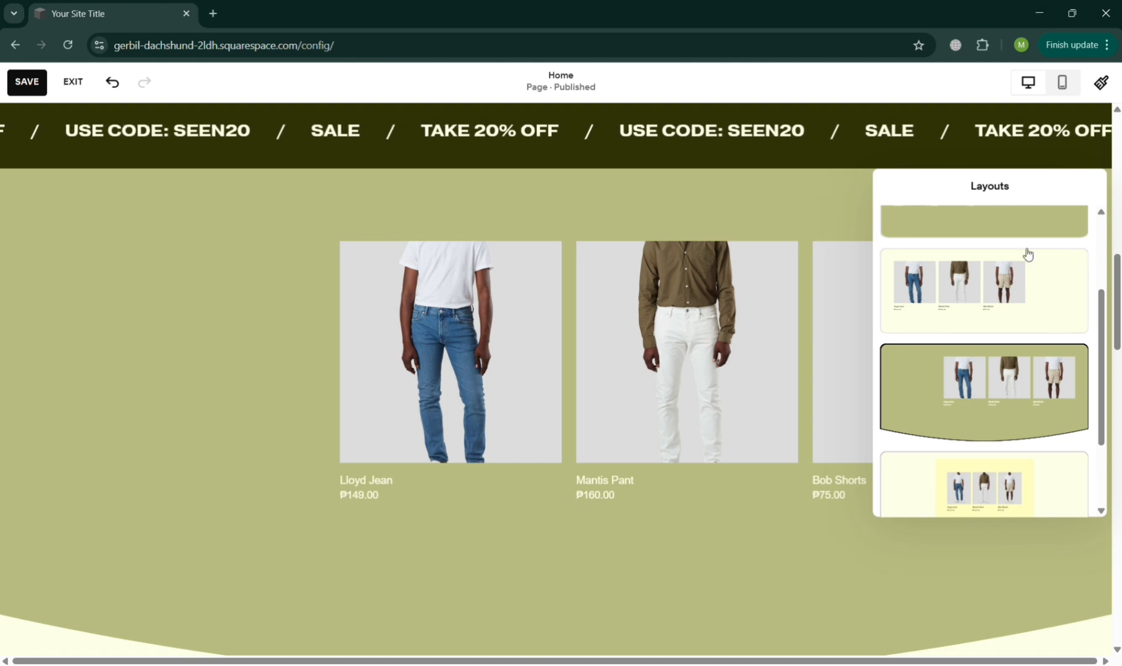
left_click(944, 325)
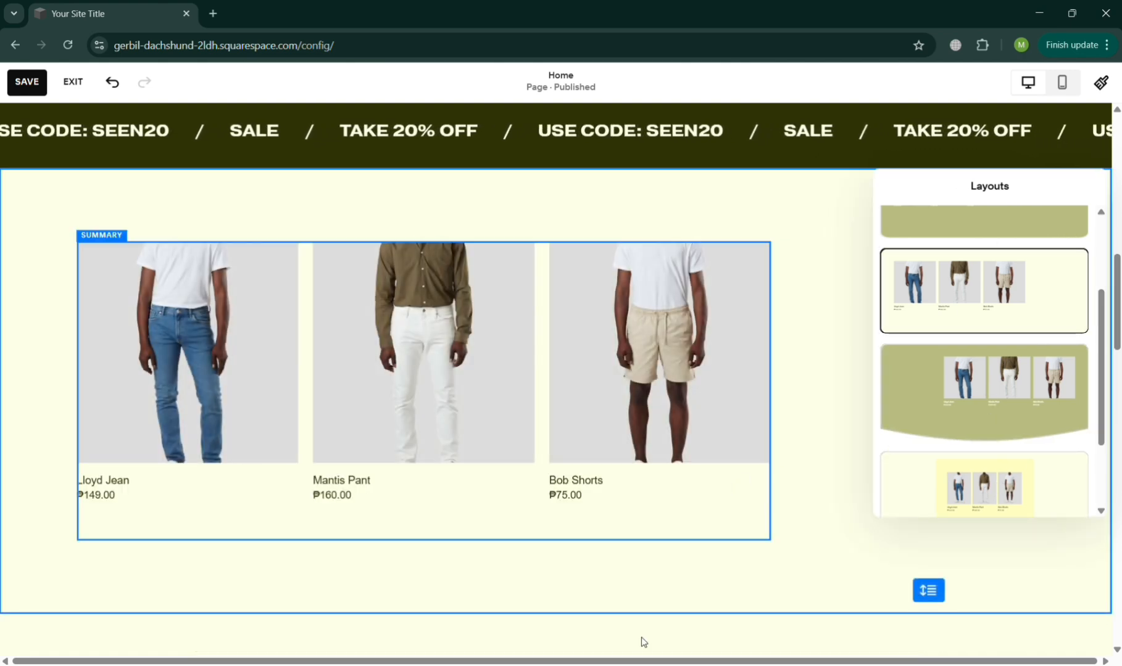
- Review the content and design options of the product summary block
left_click(212, 437)
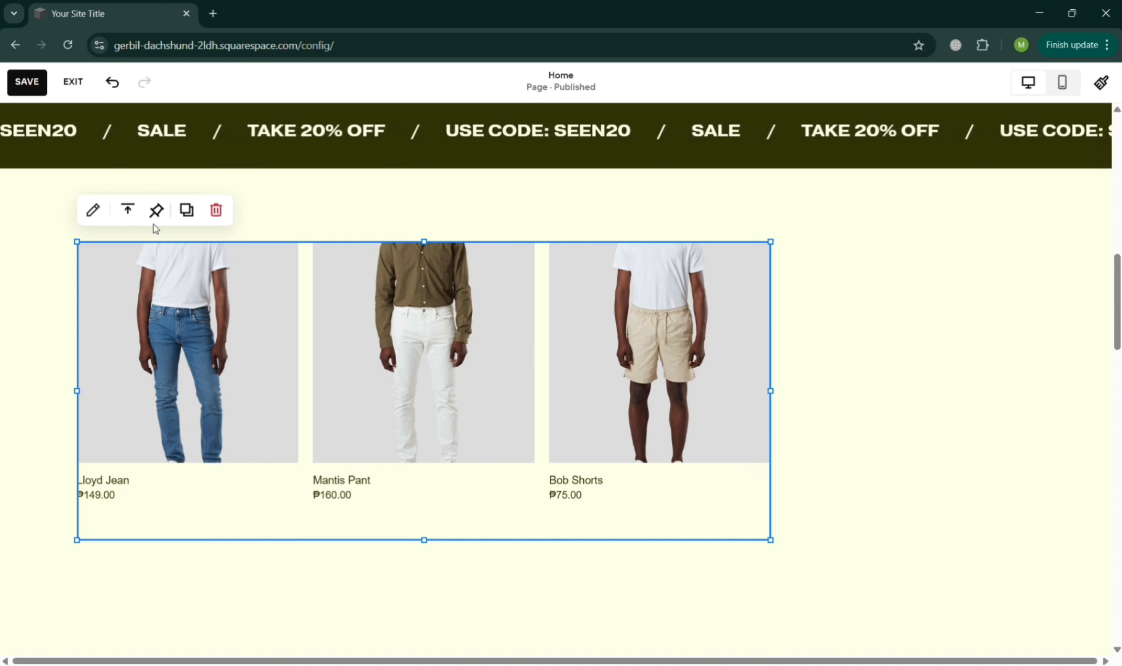
left_click(94, 222)
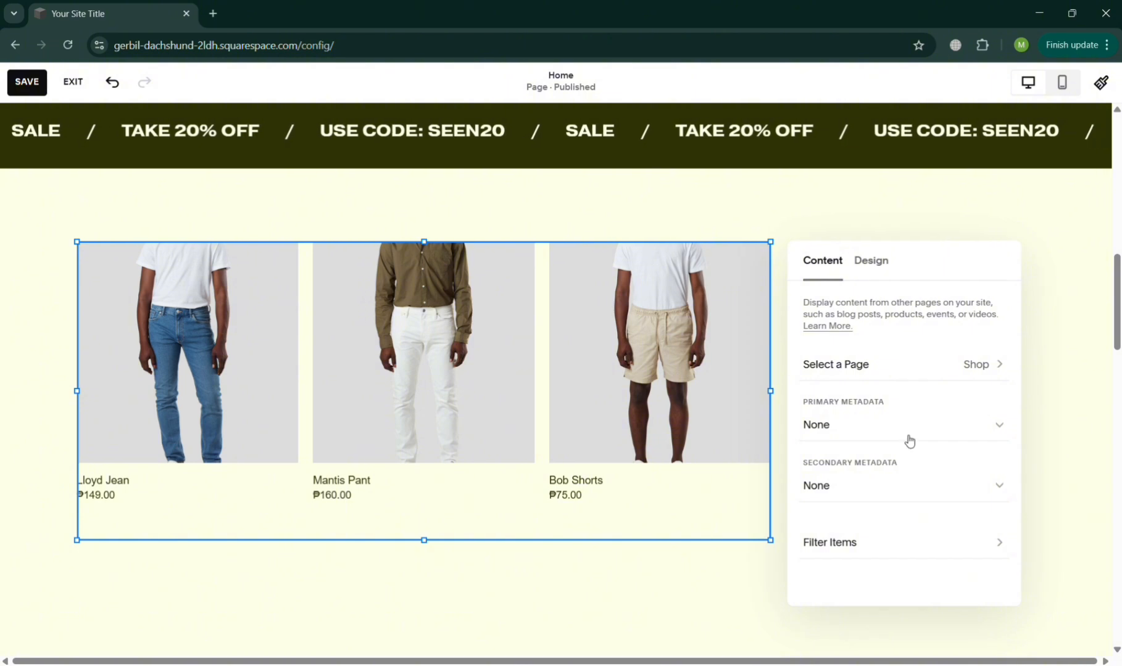
left_click(886, 260)
scroll(895, 465, "down", 10)
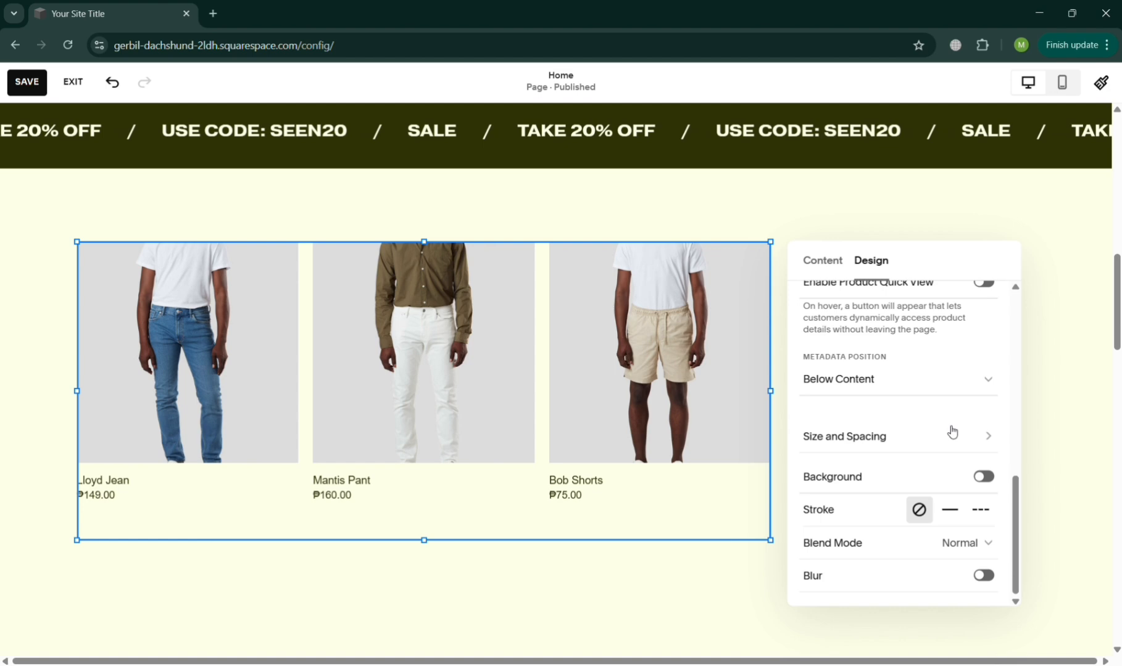
left_click(526, 569)
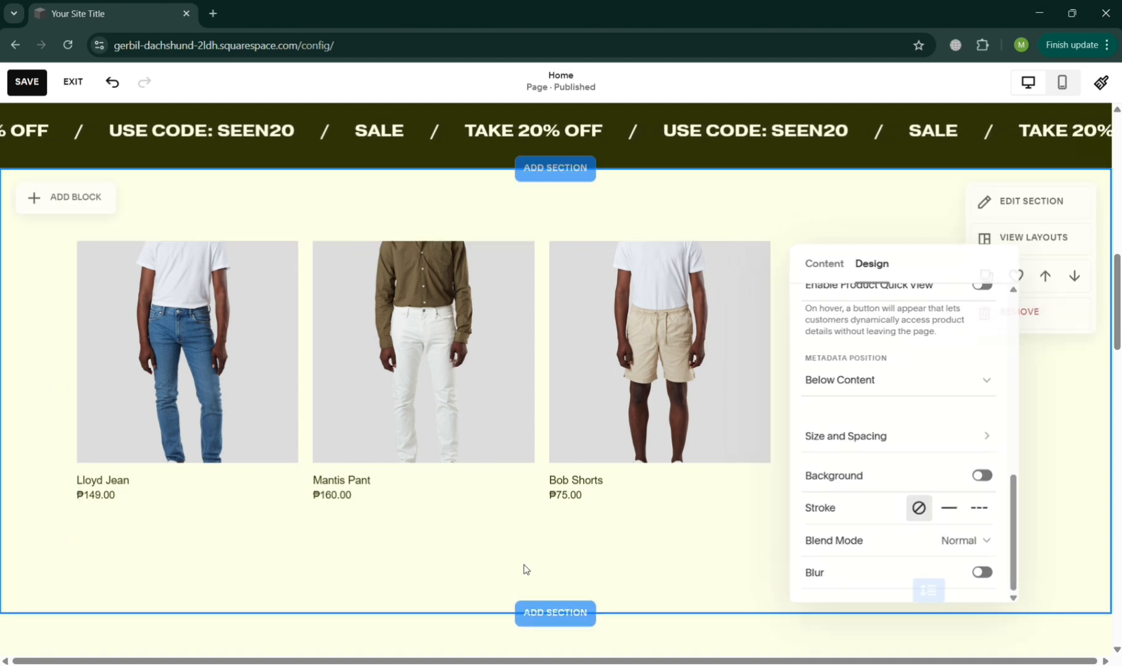
- Set the product section's height to 1 and check the image and video options for its background
left_click(1010, 213)
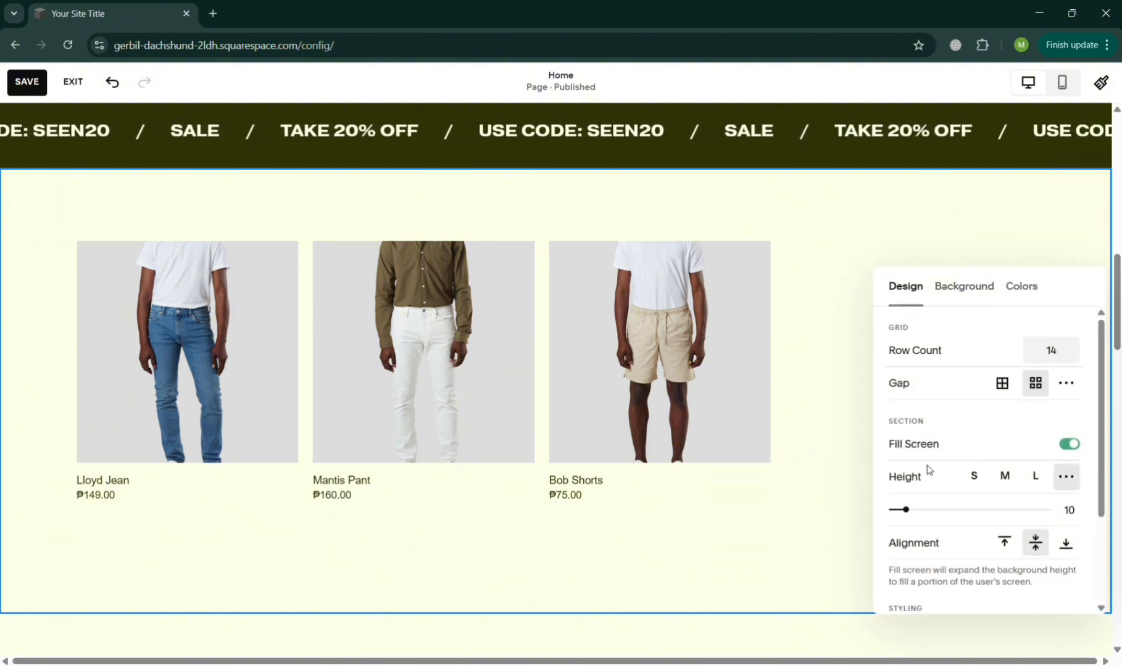
left_click_drag(910, 512, 883, 512)
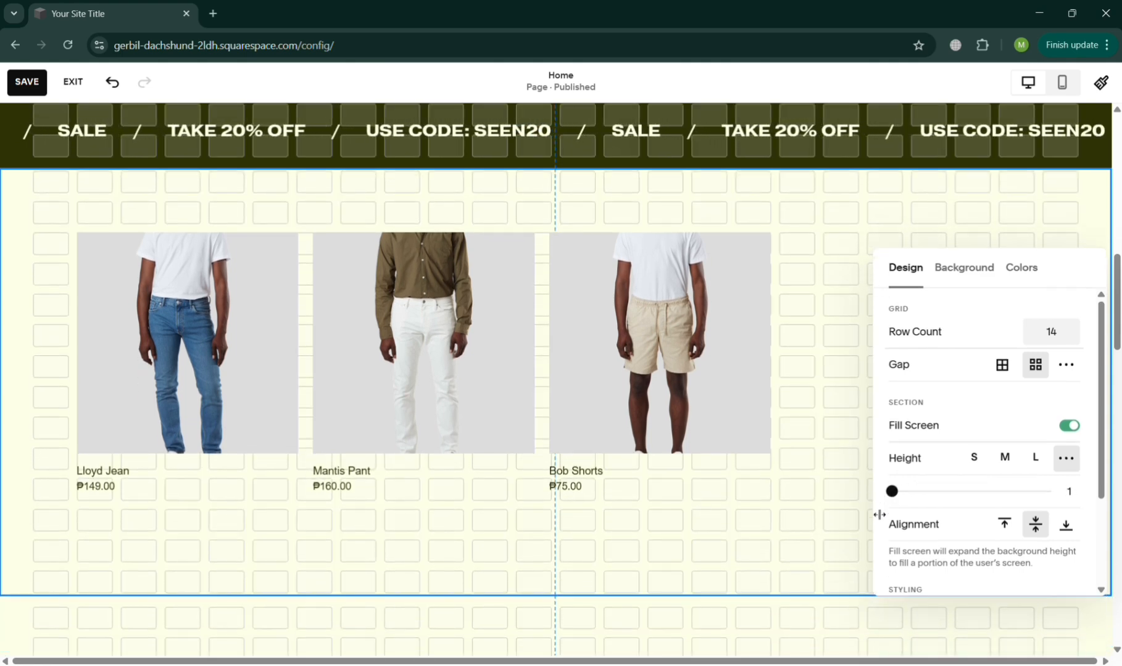
left_click(965, 271)
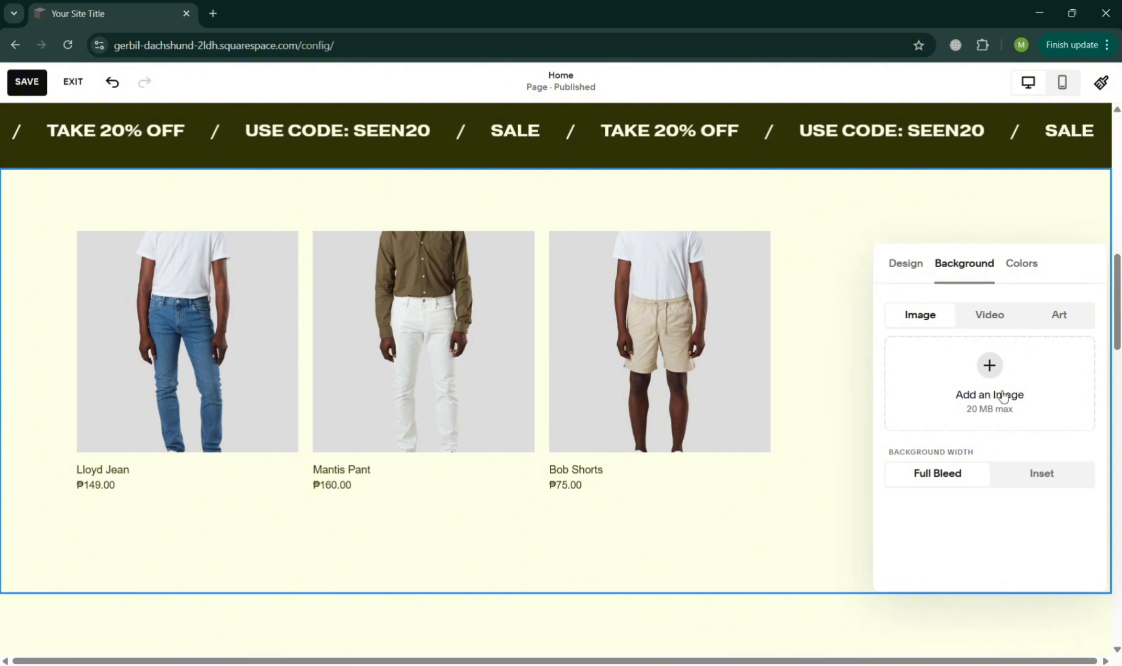
left_click(1000, 315)
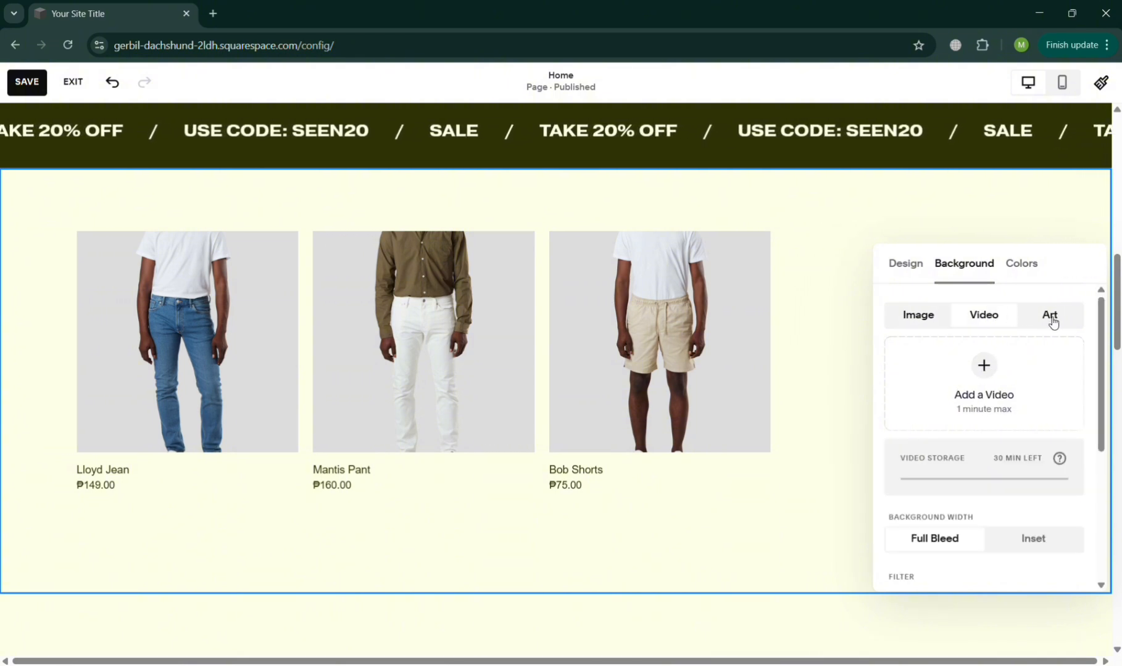
- Try the Bright 2 color theme on the product section, and apply the Light 2 theme
left_click(1015, 258)
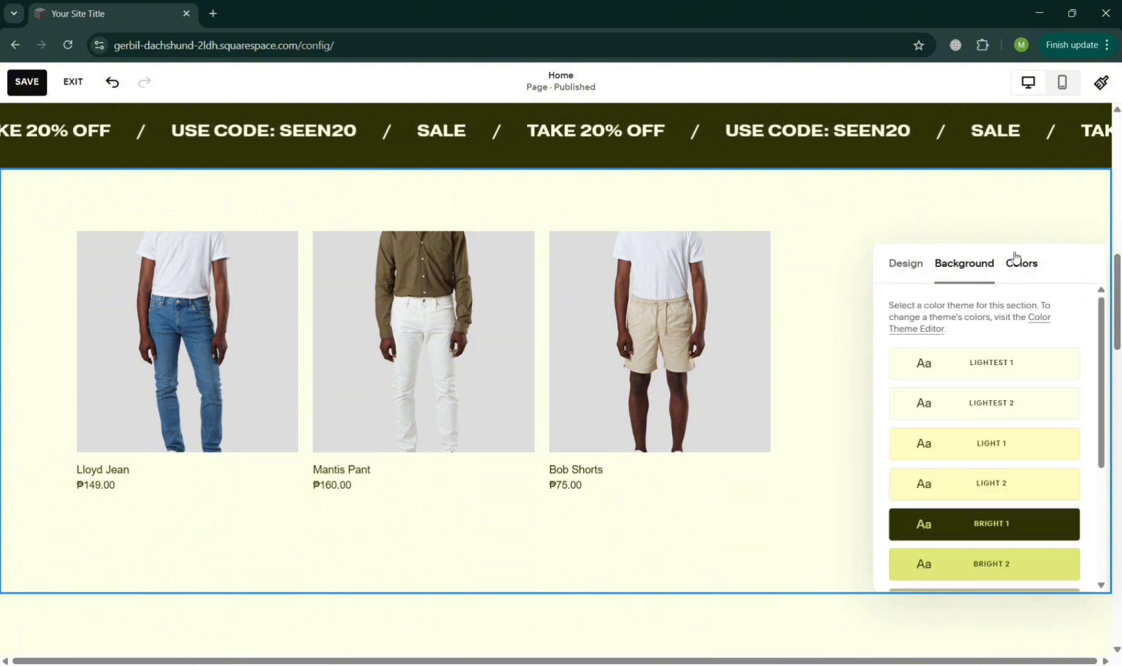
scroll(990, 549, "down", 2)
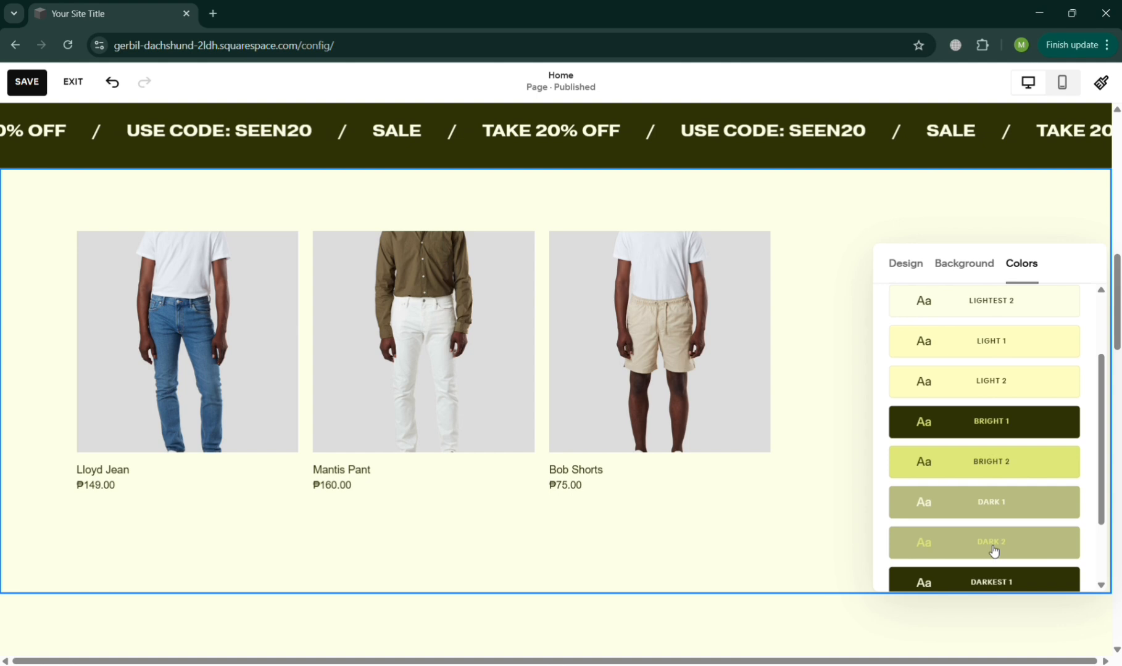
left_click(997, 473)
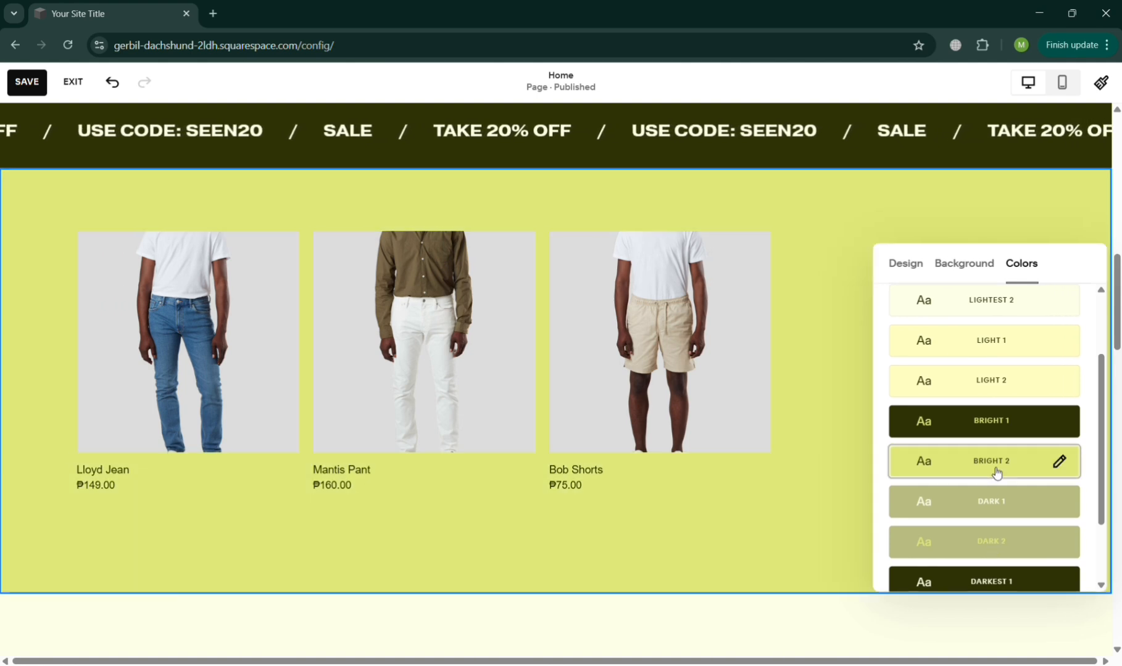
left_click(983, 394)
scroll(823, 482, "down", 5)
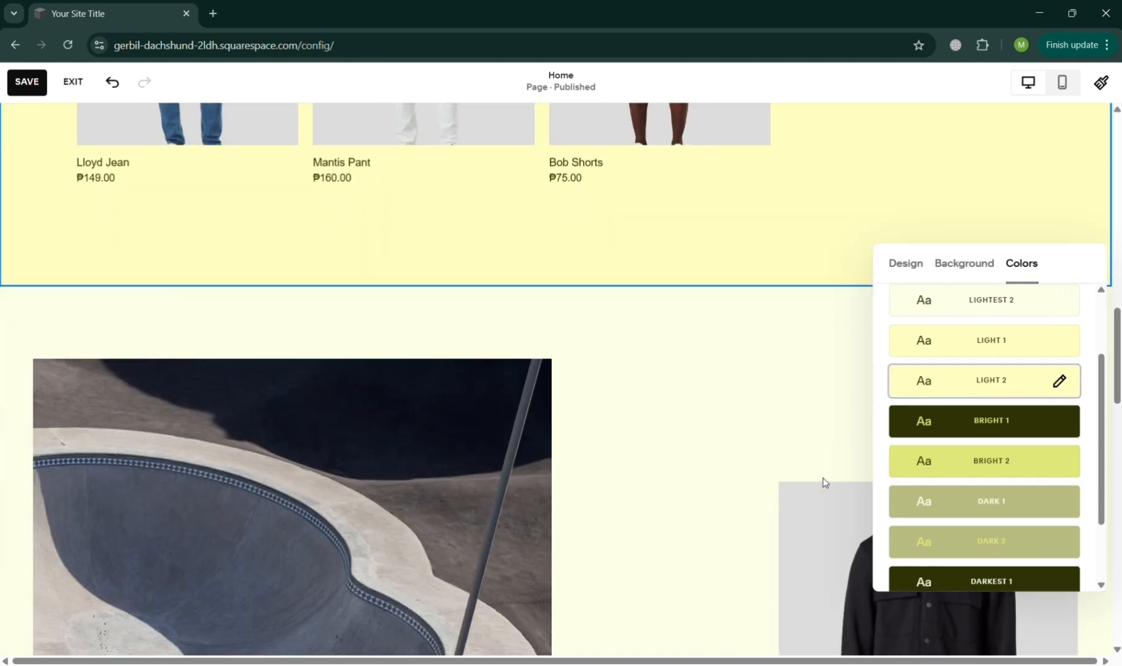
left_click(701, 443)
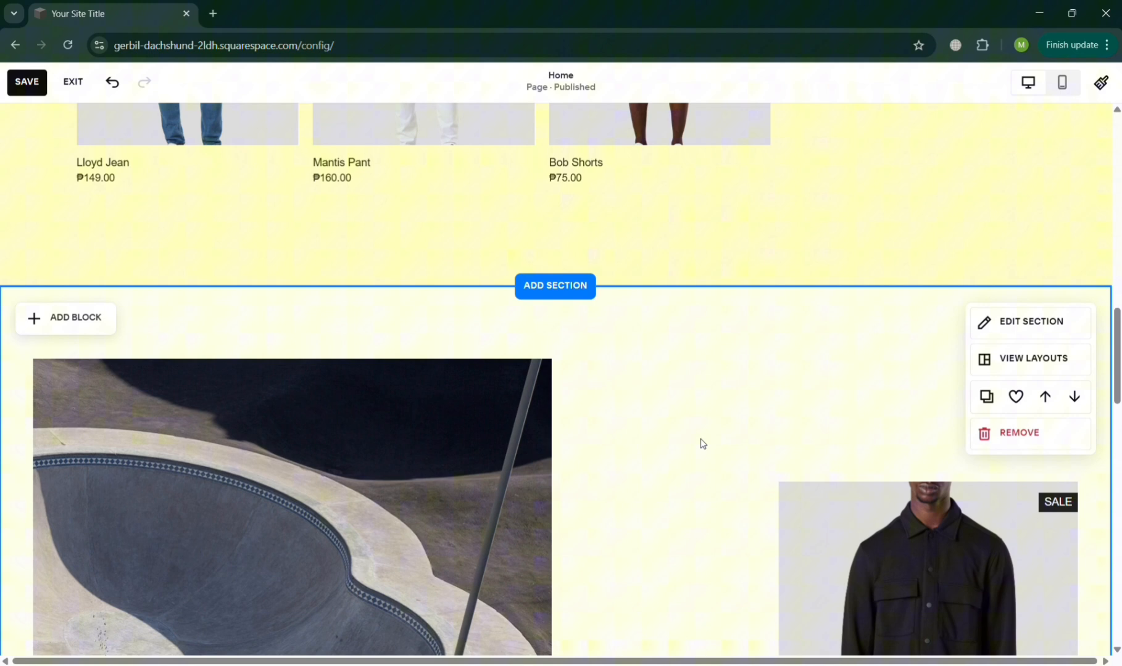
- Add the pale yellow "Make it stand out" section from the About category directly below the product section
left_click(546, 285)
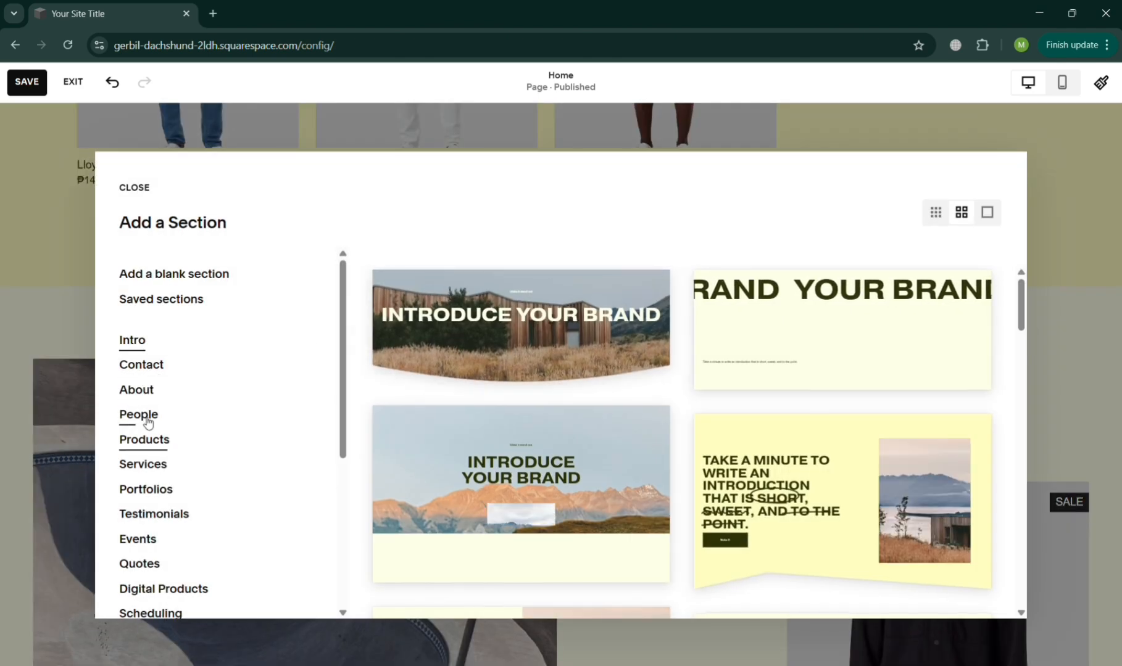
left_click(144, 391)
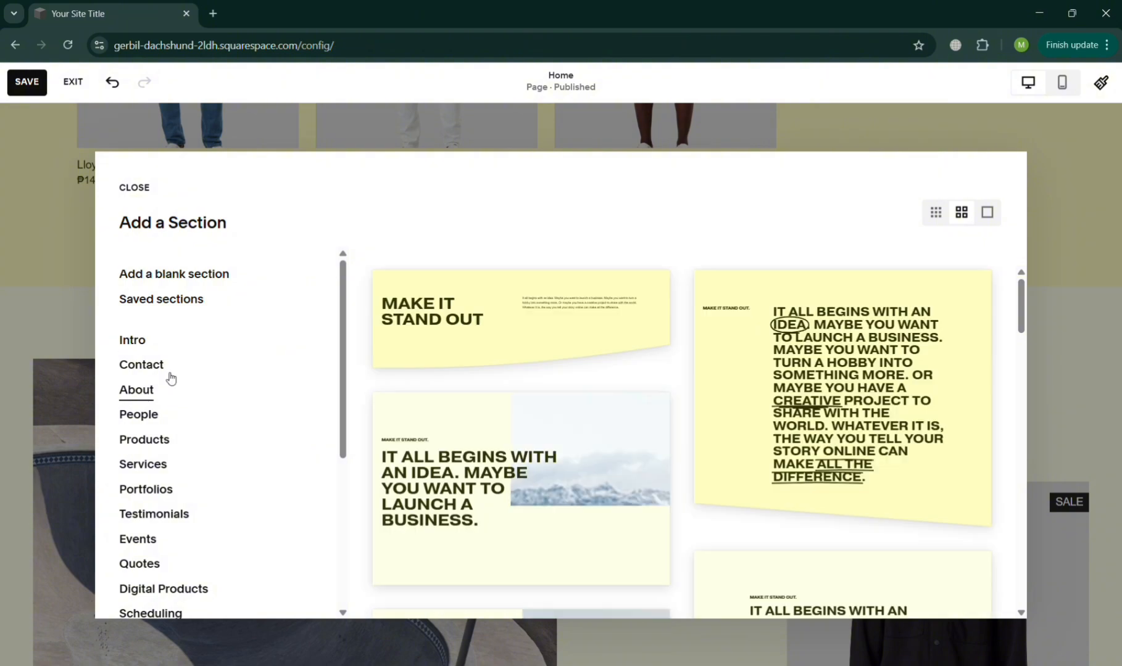
scroll(591, 483, "down", 1)
scroll(591, 483, "up", 1)
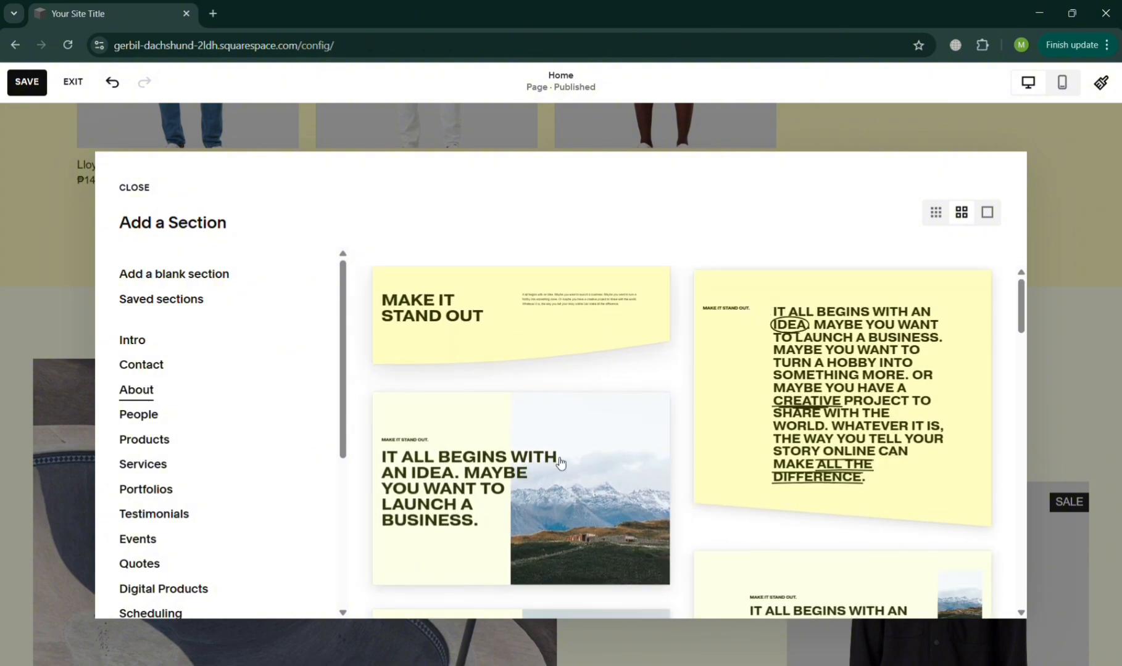
scroll(562, 512, "down", 5)
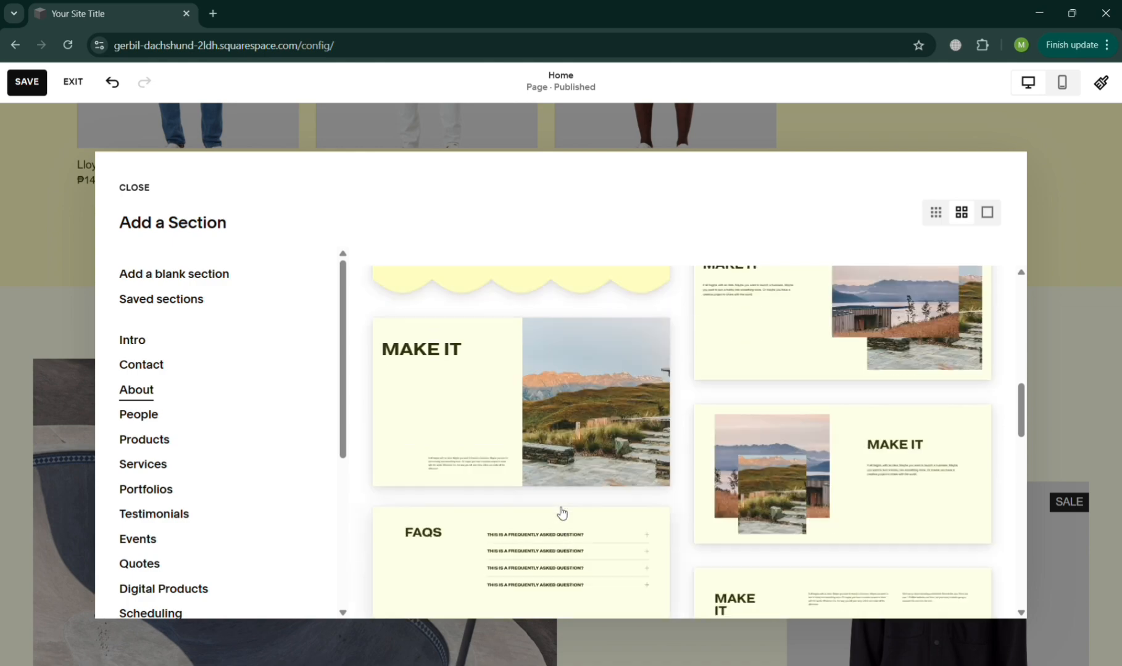
scroll(562, 513, "up", 10)
left_click(555, 353)
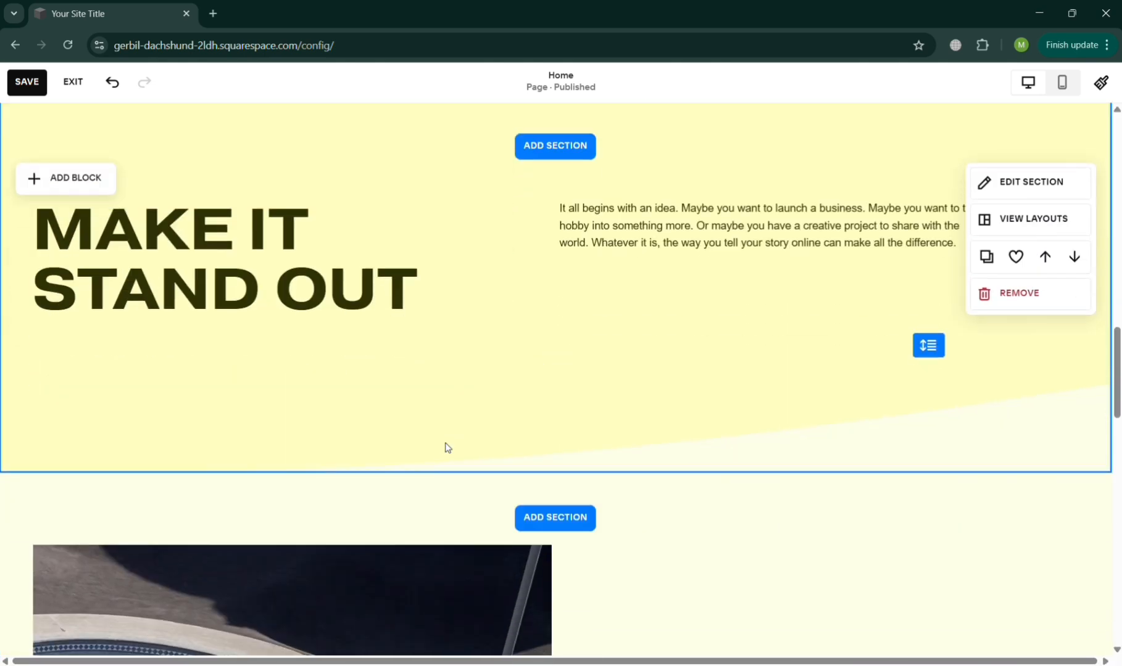
- Replace the new section's heading with "CONFIDENCE IS IN YOUR HANDS" and widen its text block so the first word fits on one line
scroll(449, 450, "up", 2)
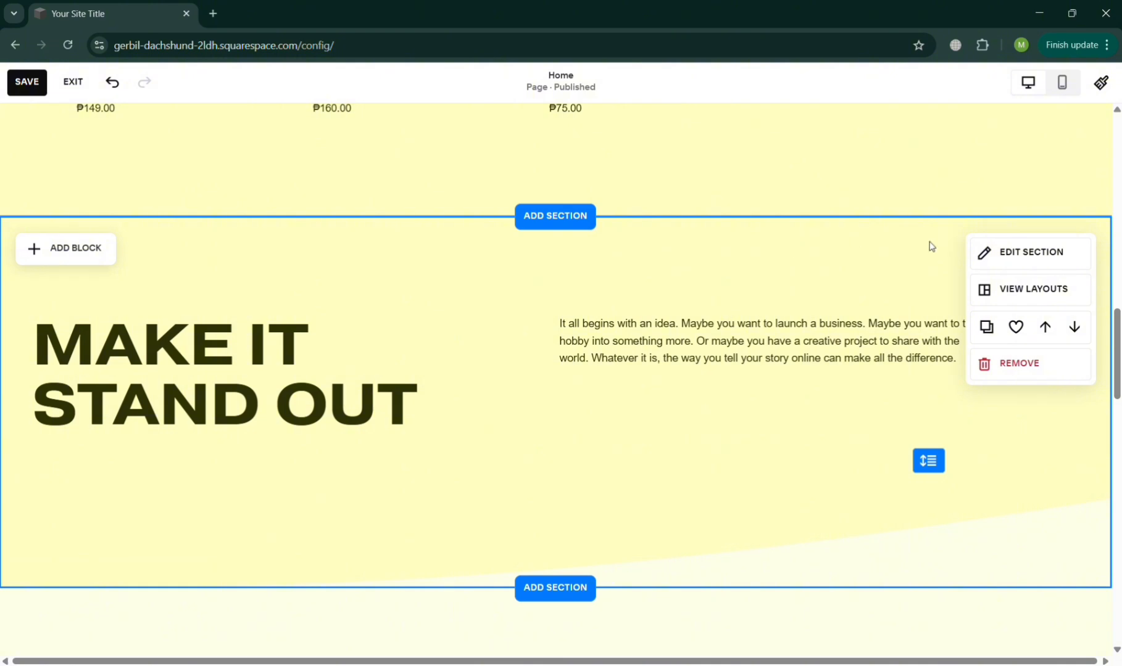
triple_click(183, 409)
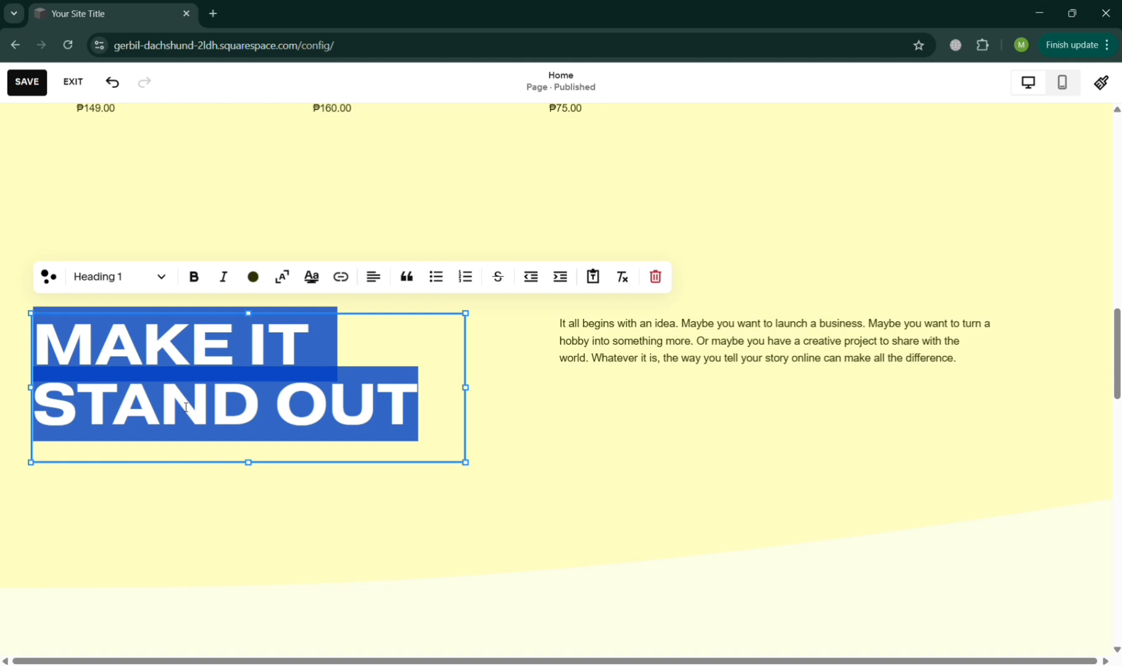
type("COND")
key("BackSpace")
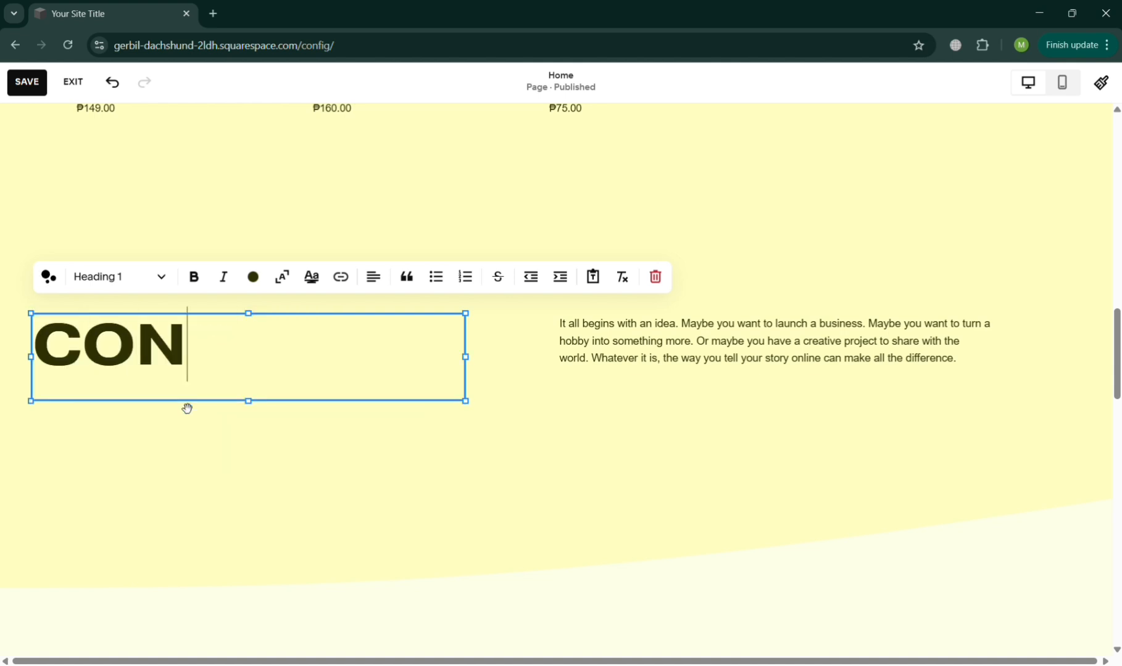
type("FIDENC")
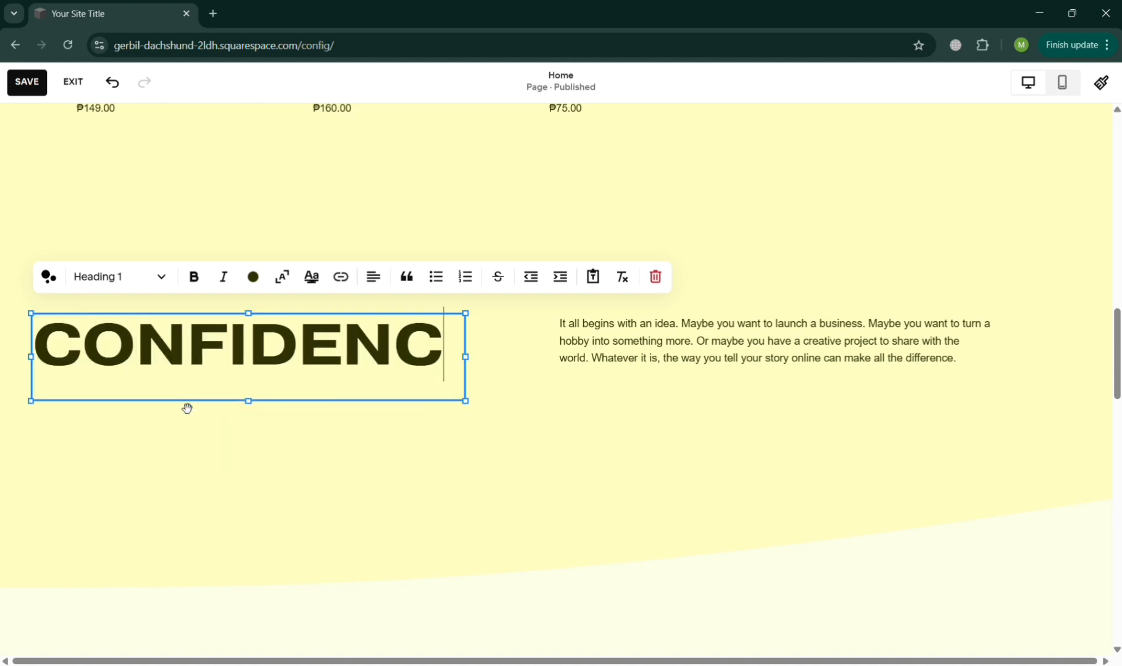
type("E IS")
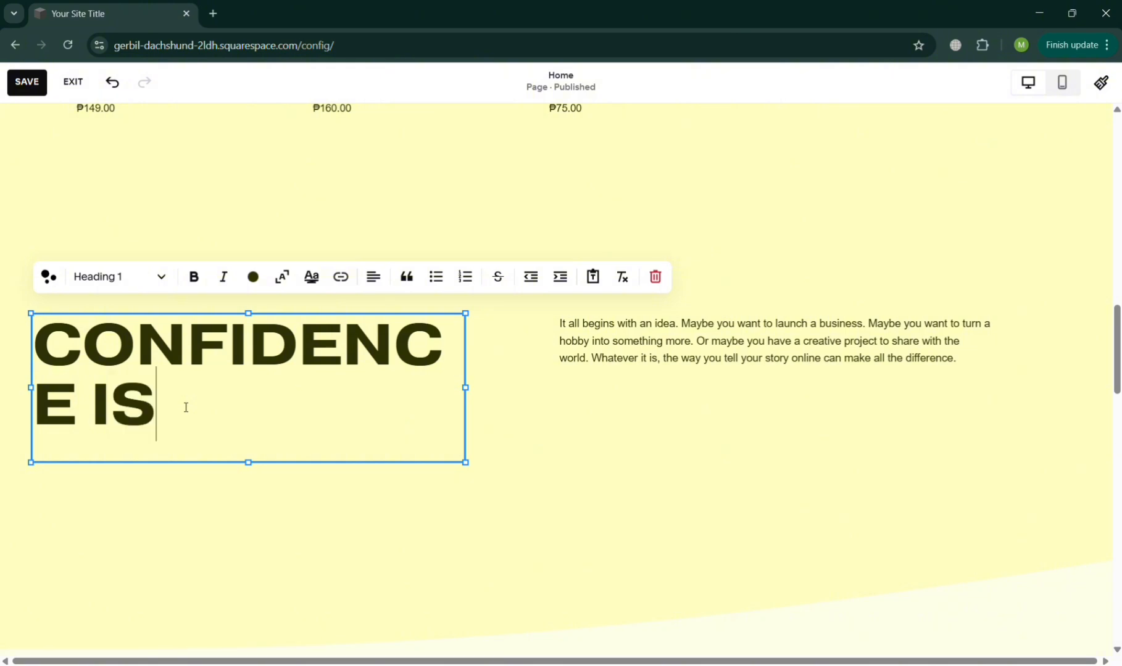
type(" IN YOUR")
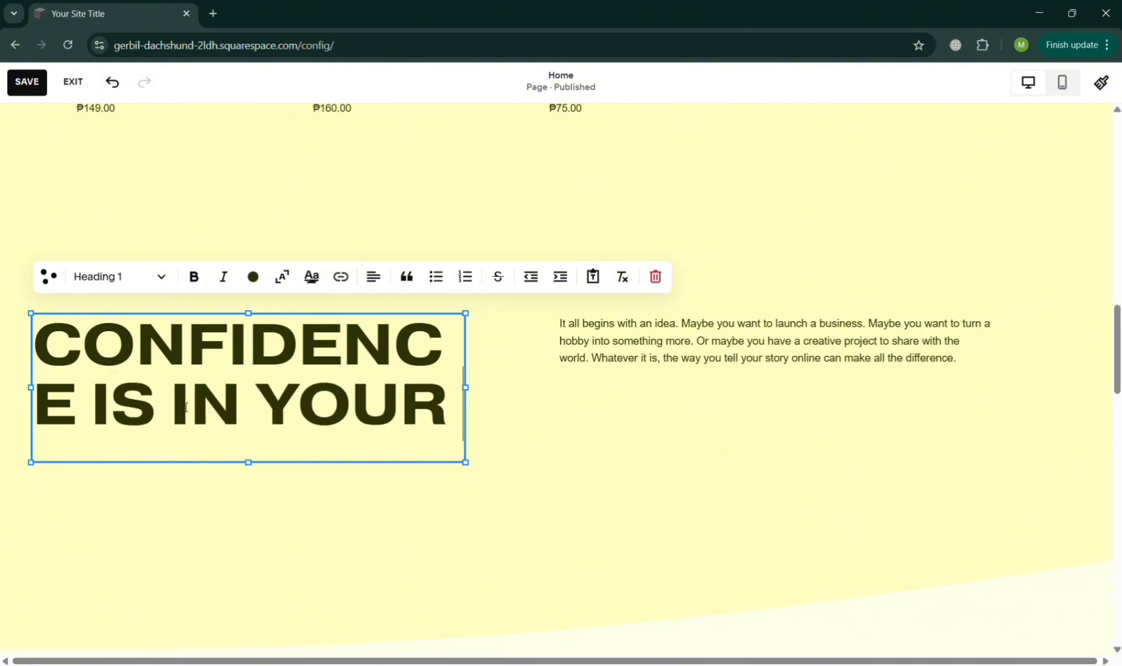
type(" HANDS")
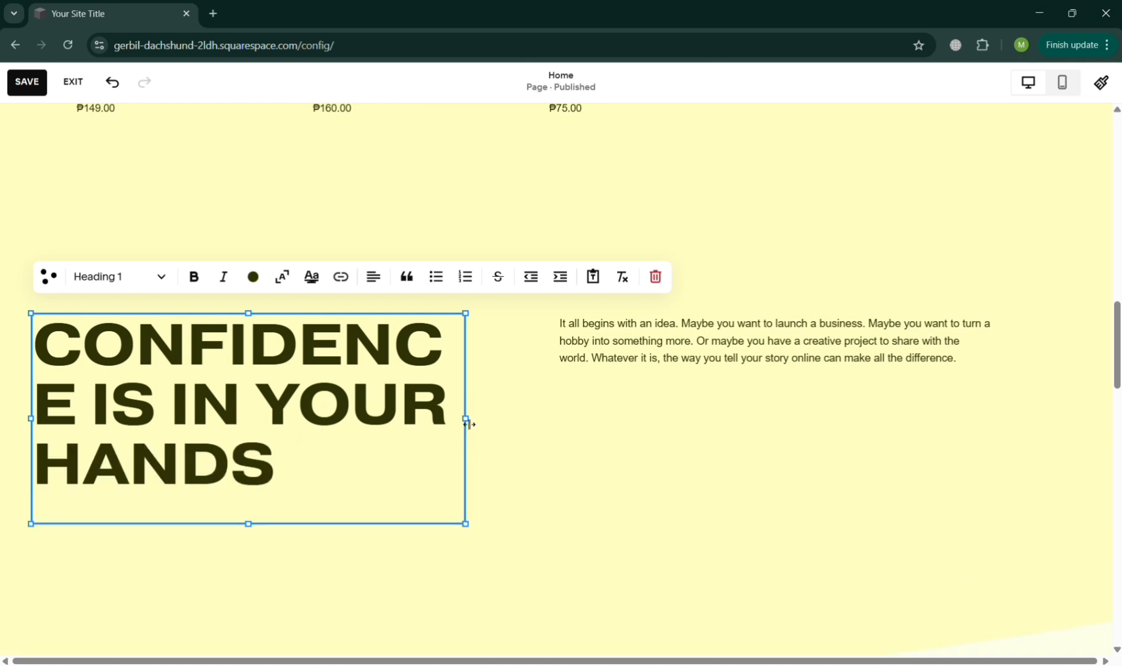
left_click_drag(472, 426, 507, 423)
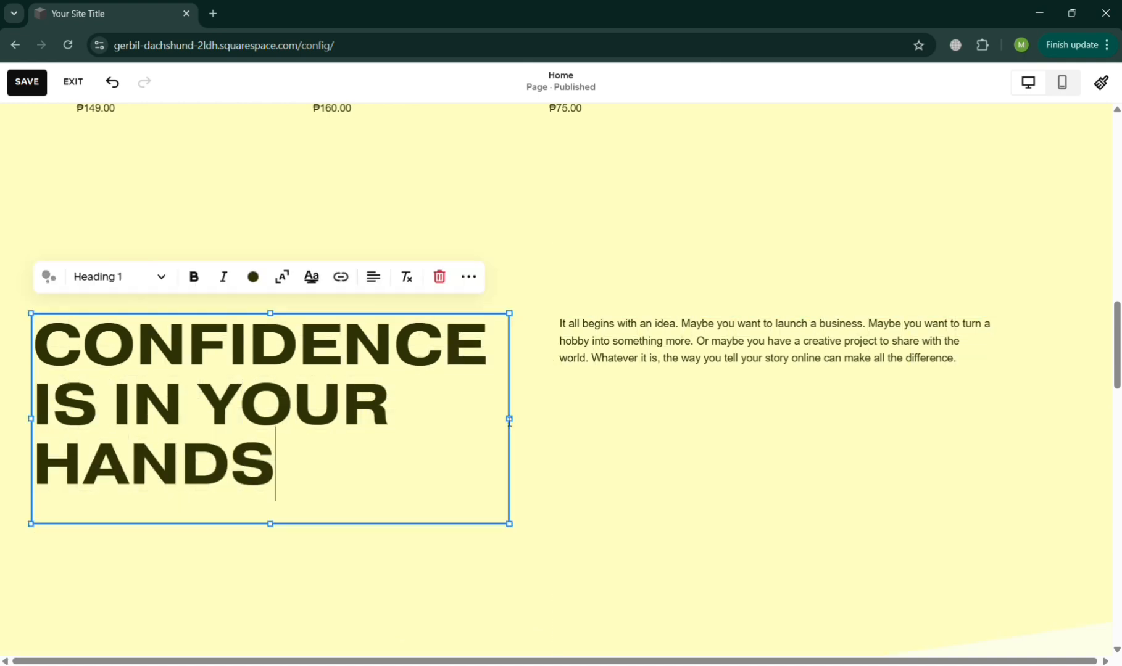
left_click(534, 587)
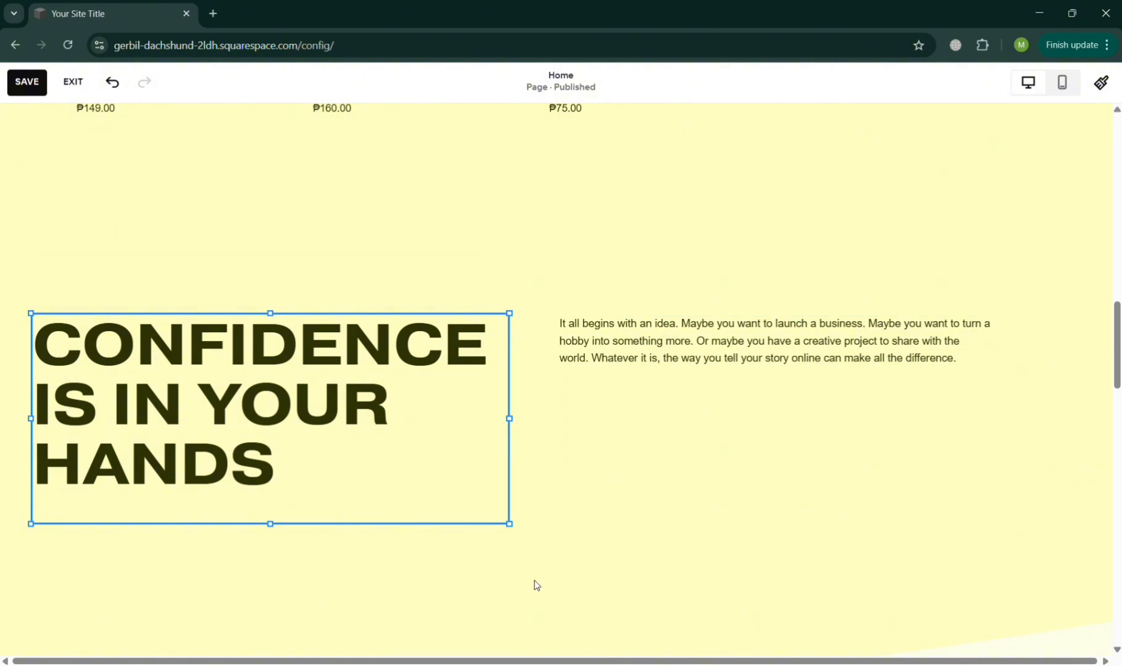
- Review the rest of the home page, open the site footer for editing and select its About, Contact and Privacy Policy links block
scroll(534, 586, "down", 2)
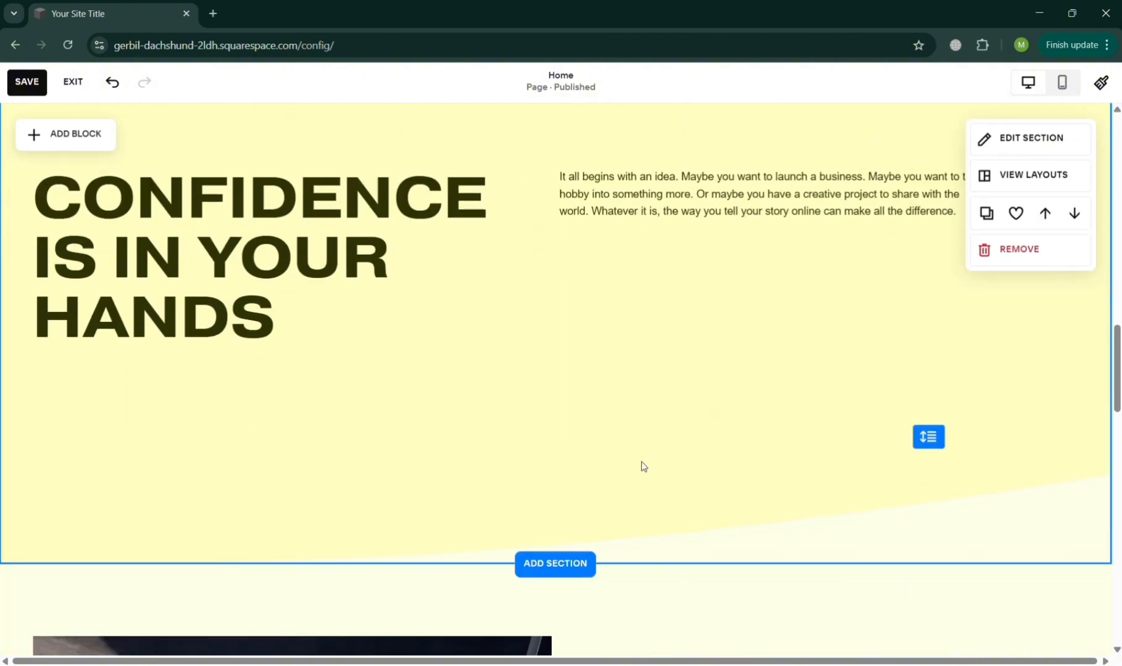
scroll(641, 463, "down", 10)
scroll(642, 464, "down", 10)
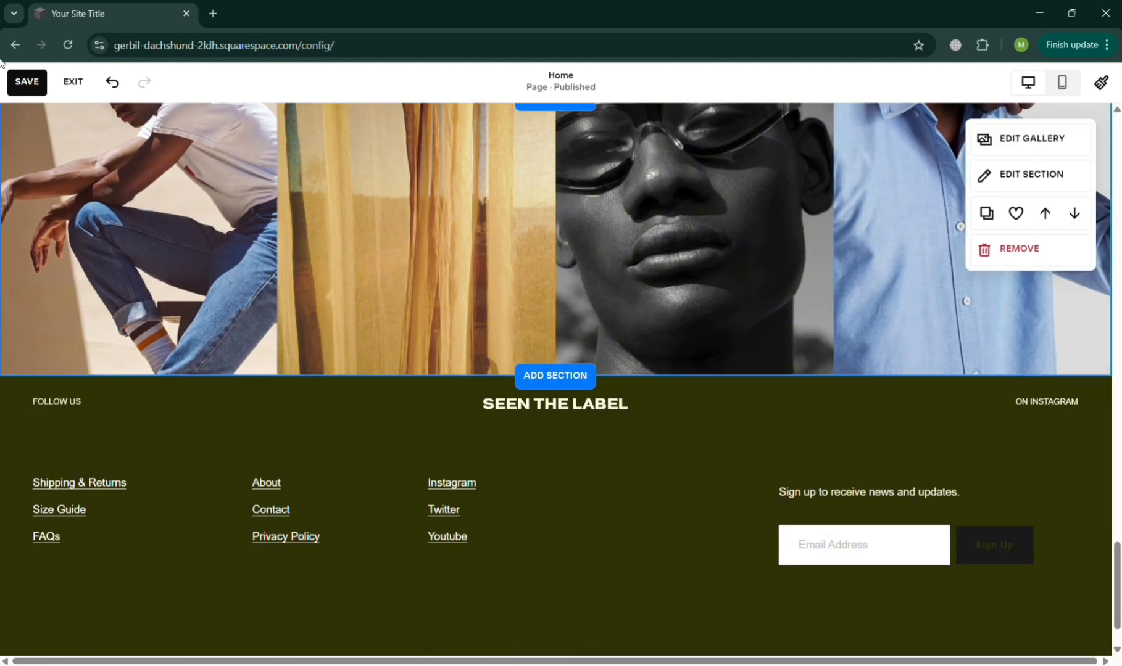
scroll(200, 322, "up", 8)
scroll(201, 323, "down", 9)
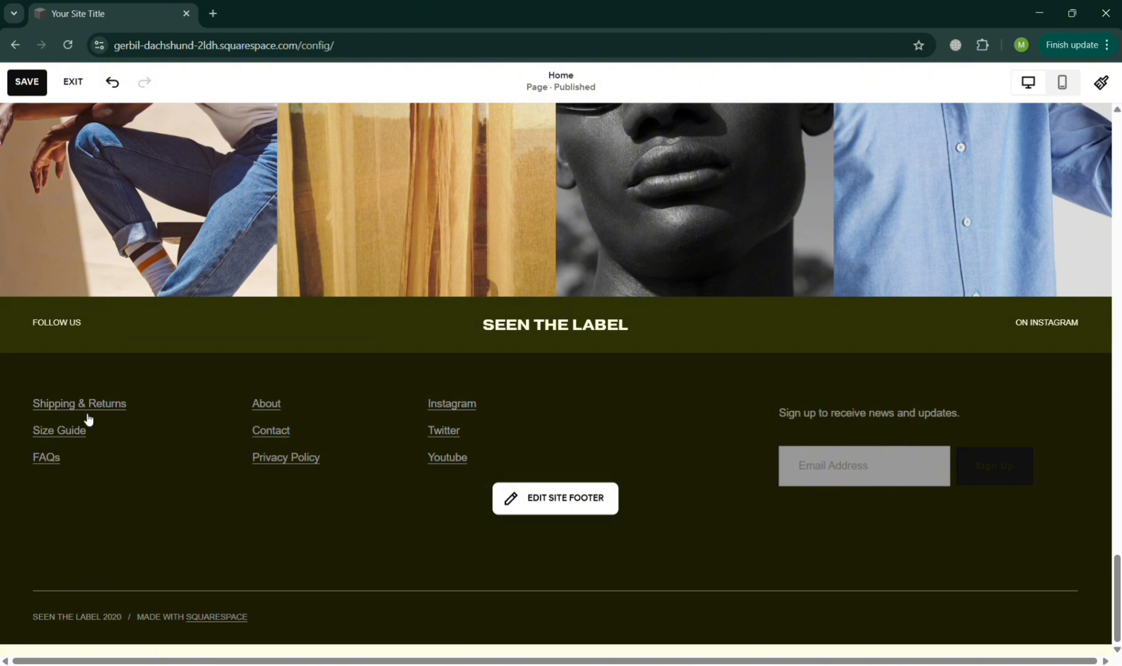
left_click(270, 412)
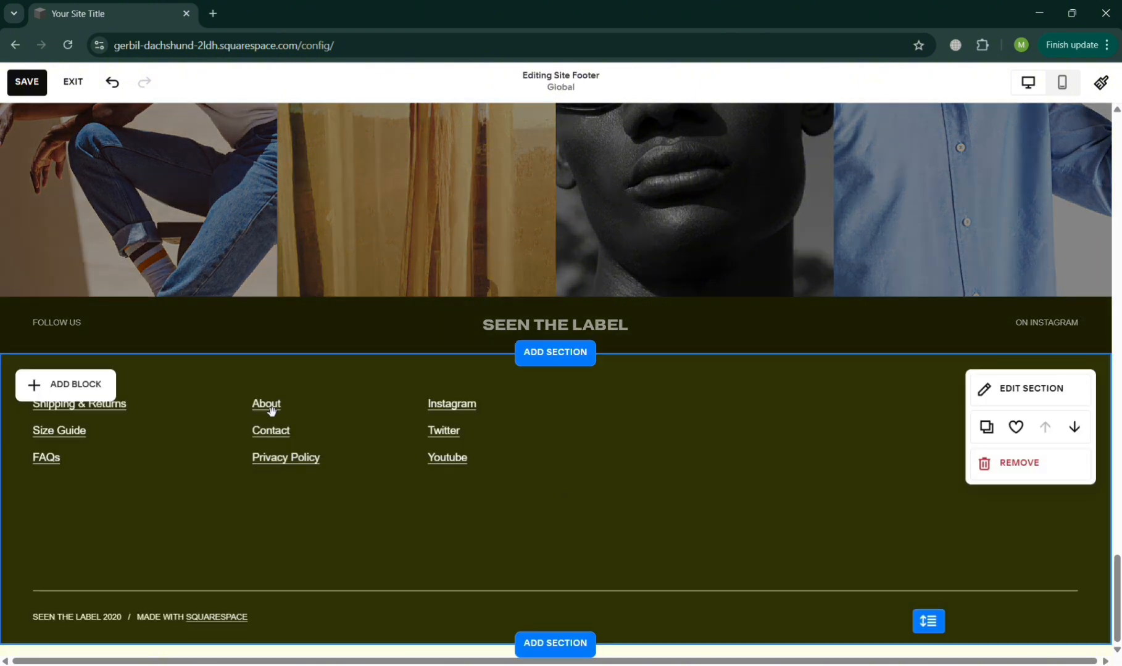
left_click(270, 412)
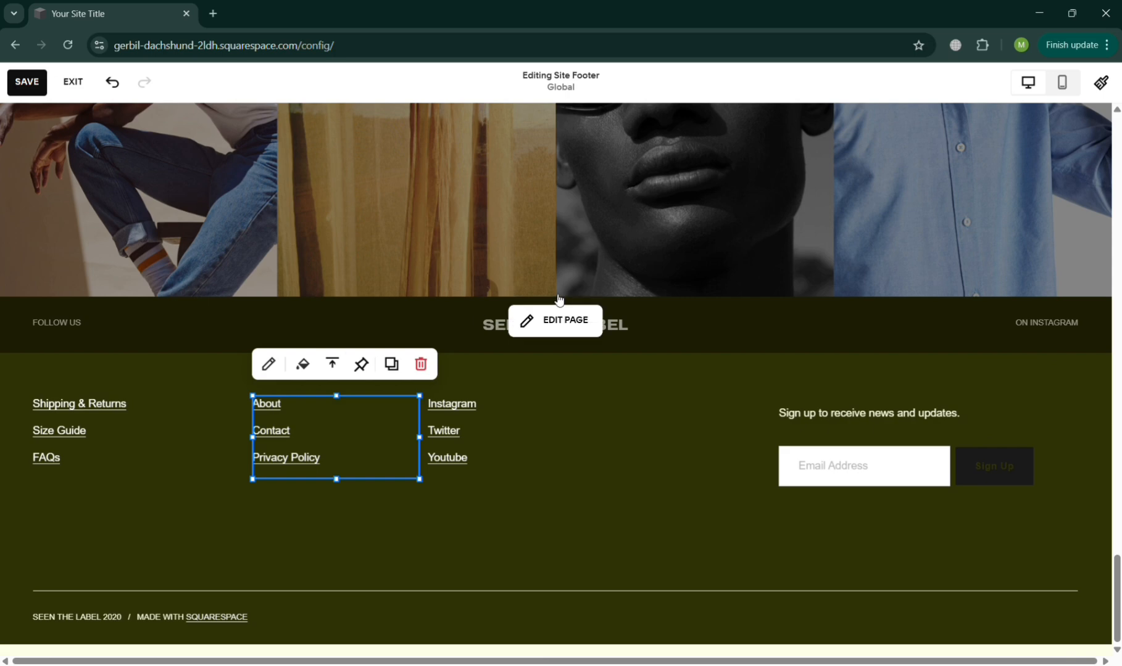
- Save the website changes and exit the page editor
scroll(560, 300, "up", 20)
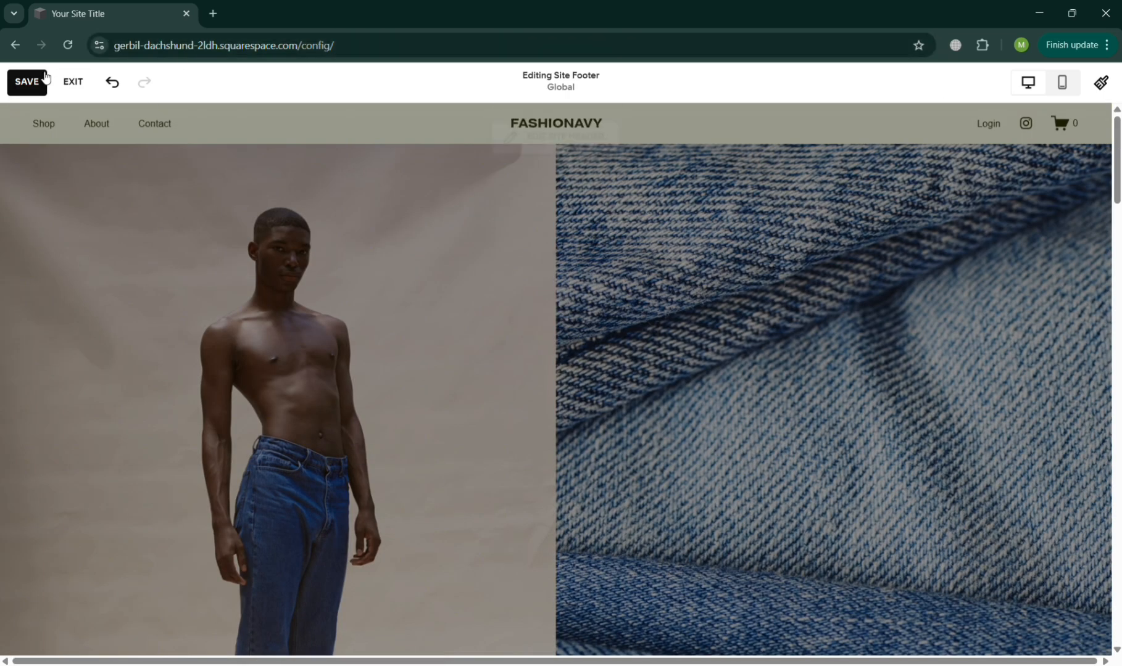
left_click(27, 82)
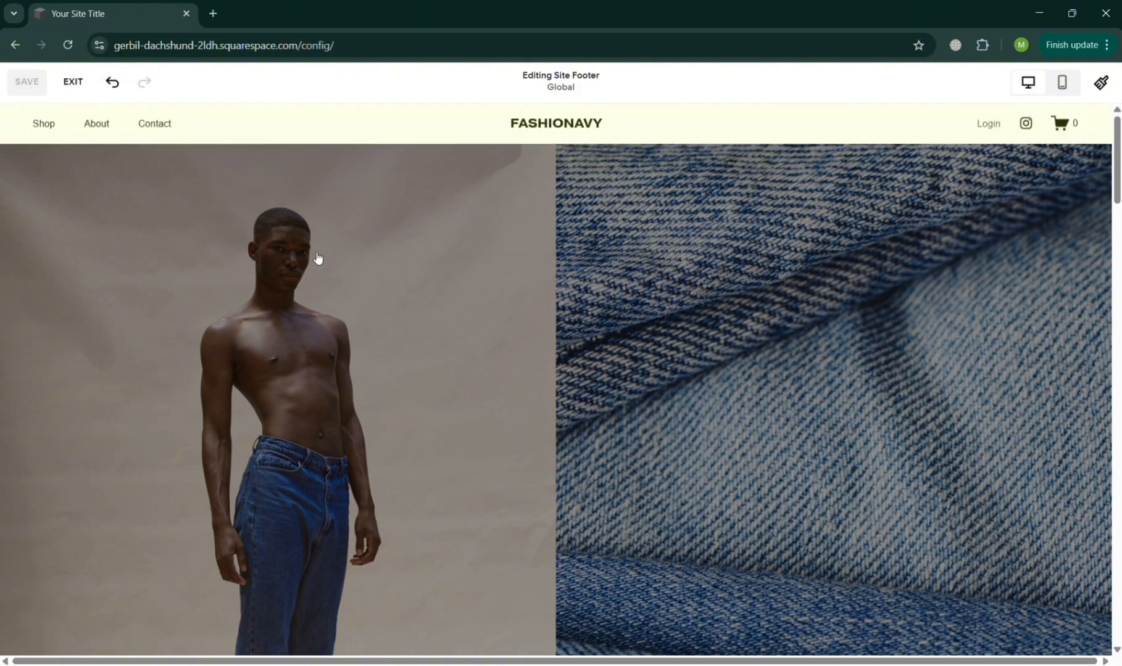
left_click(73, 81)
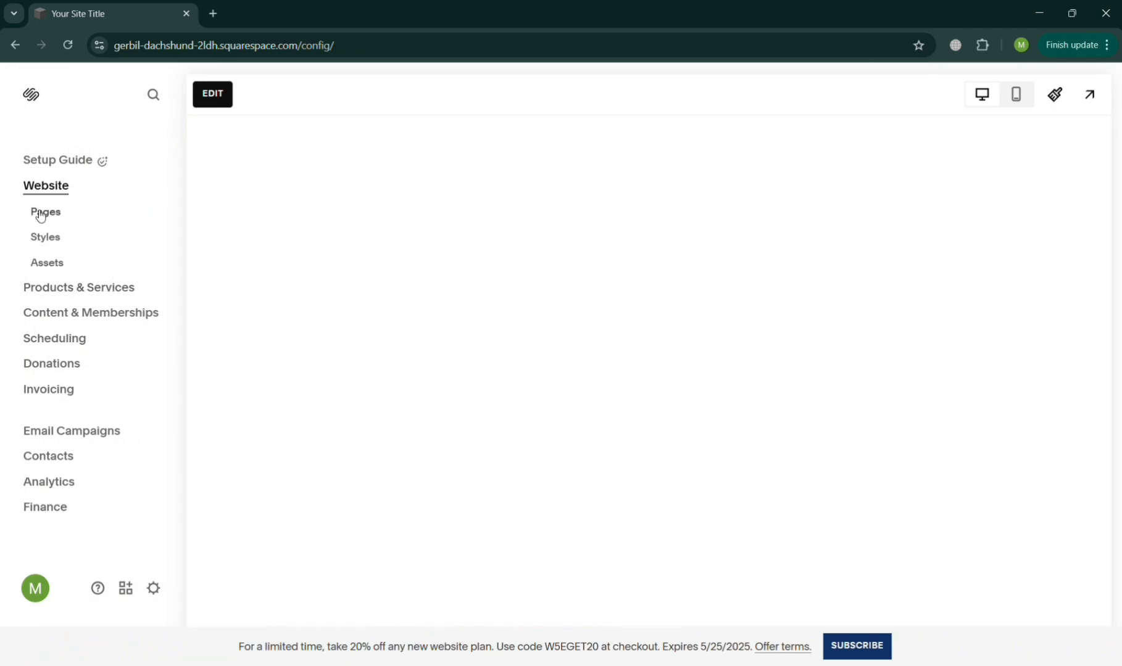
- Open the website's page list and preview the About, Contact and Home pages
left_click(39, 214)
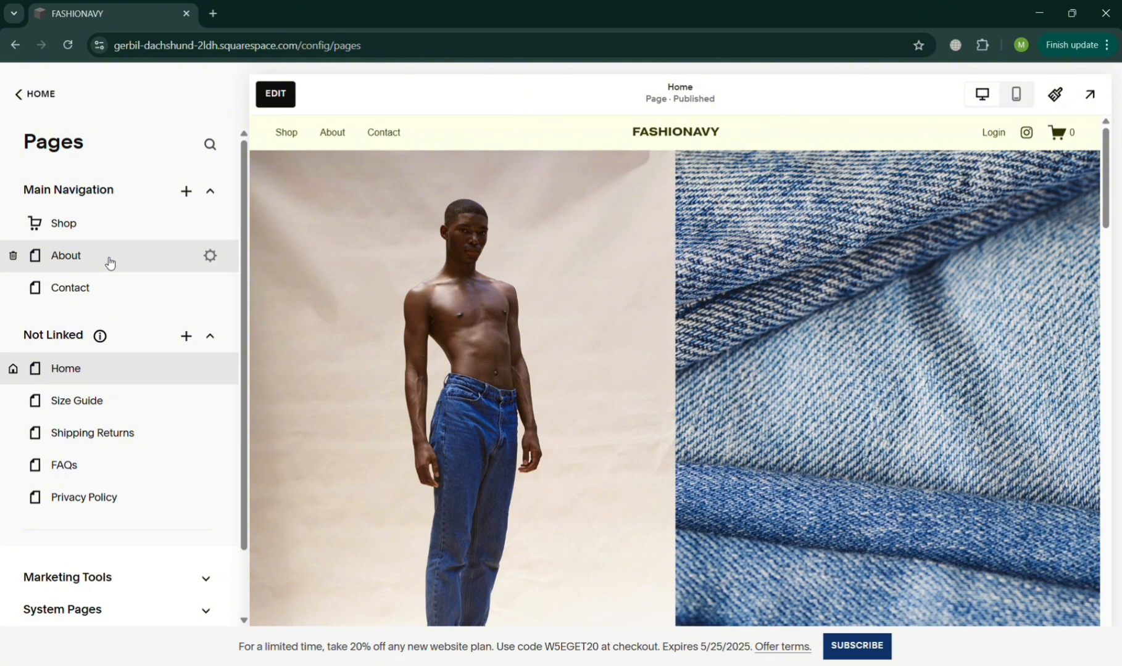
left_click(110, 264)
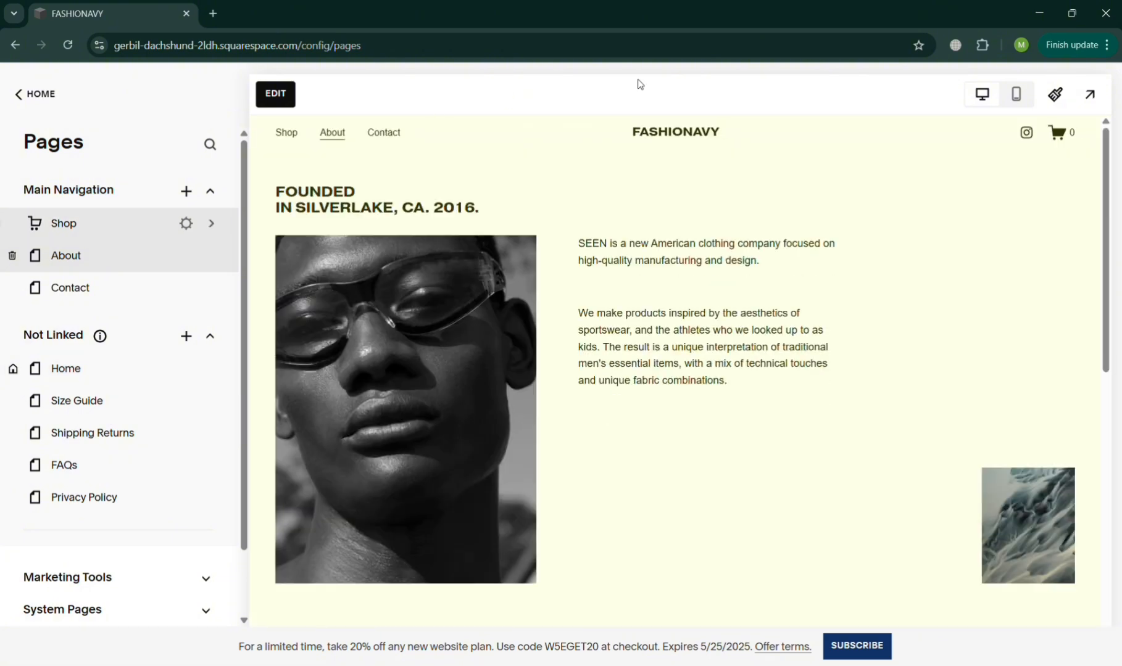
left_click(121, 285)
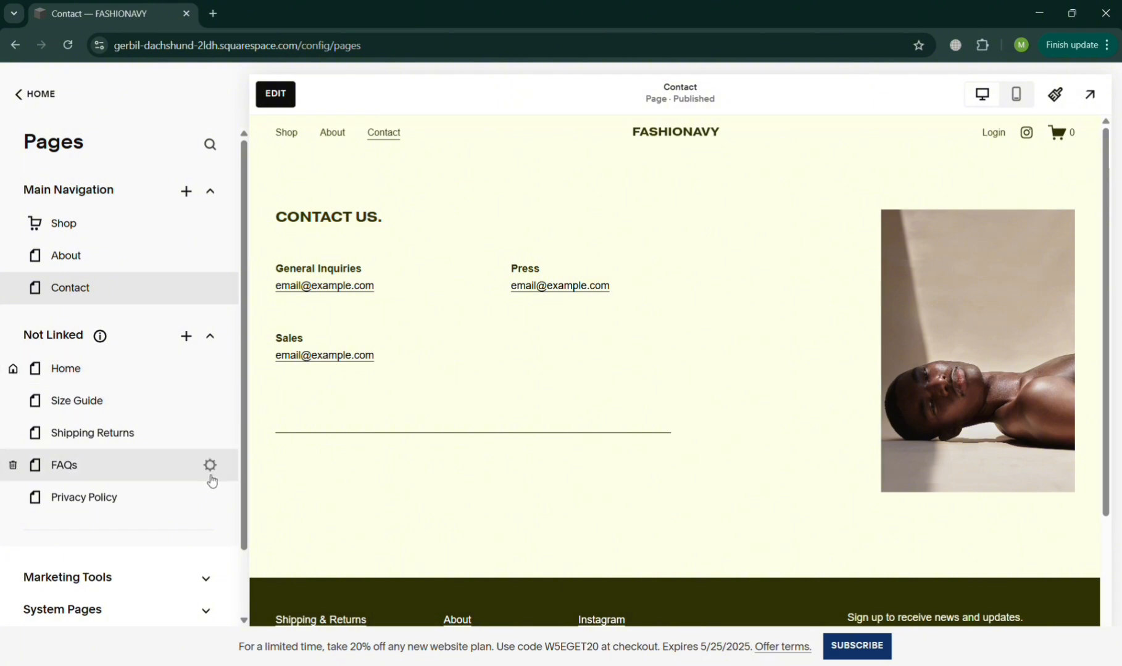
left_click(106, 364)
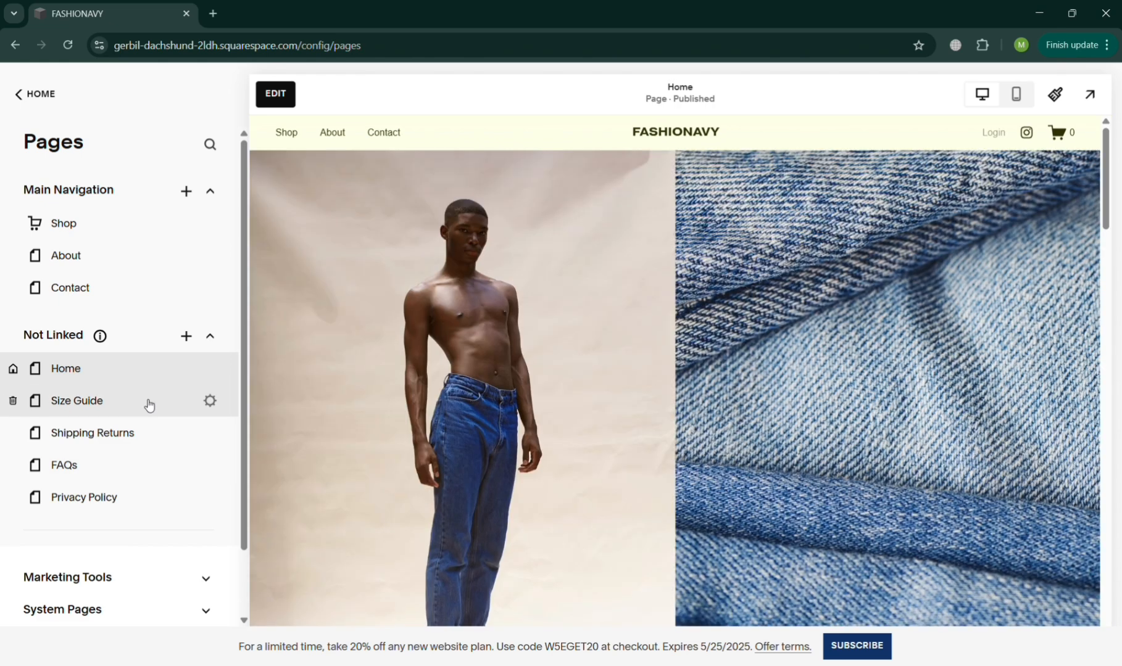
- Preview the Size Guide page, expand the Marketing Tools and System Pages groups to examine their entries, and leave the page list
left_click(146, 404)
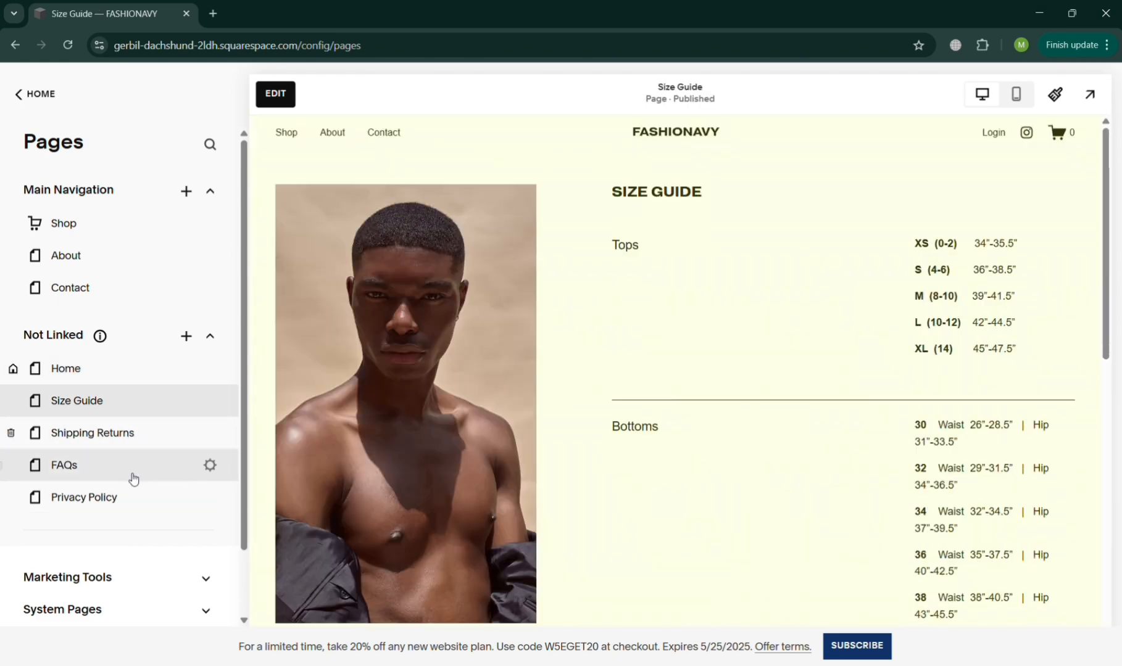
scroll(179, 516, "down", 2)
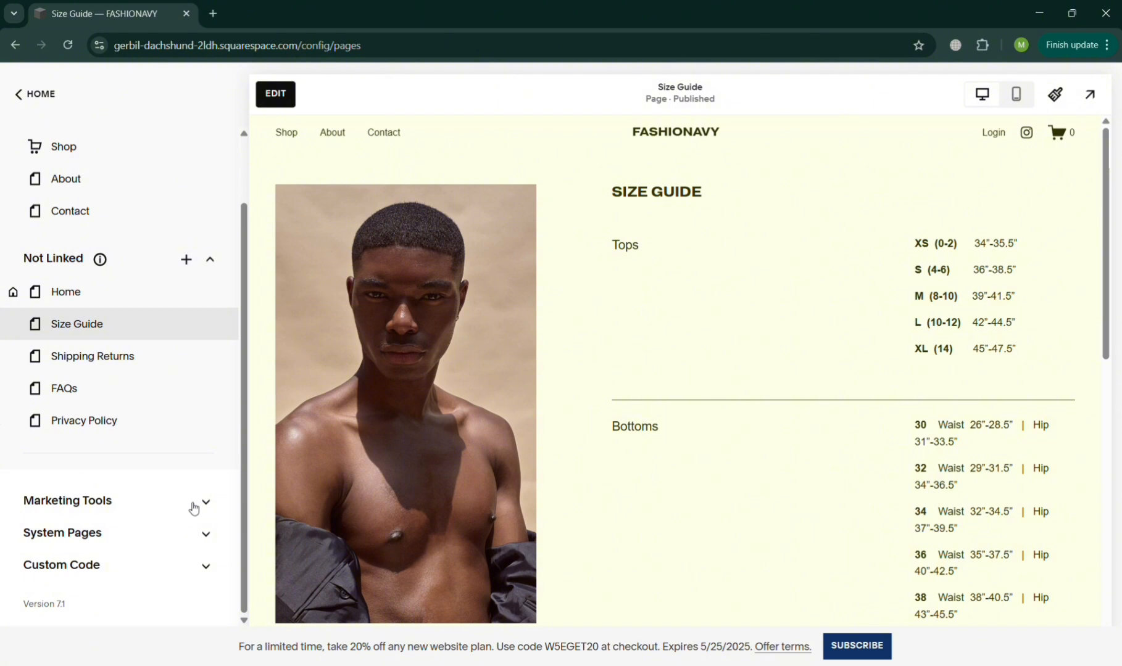
left_click(194, 508)
scroll(195, 507, "down", 1)
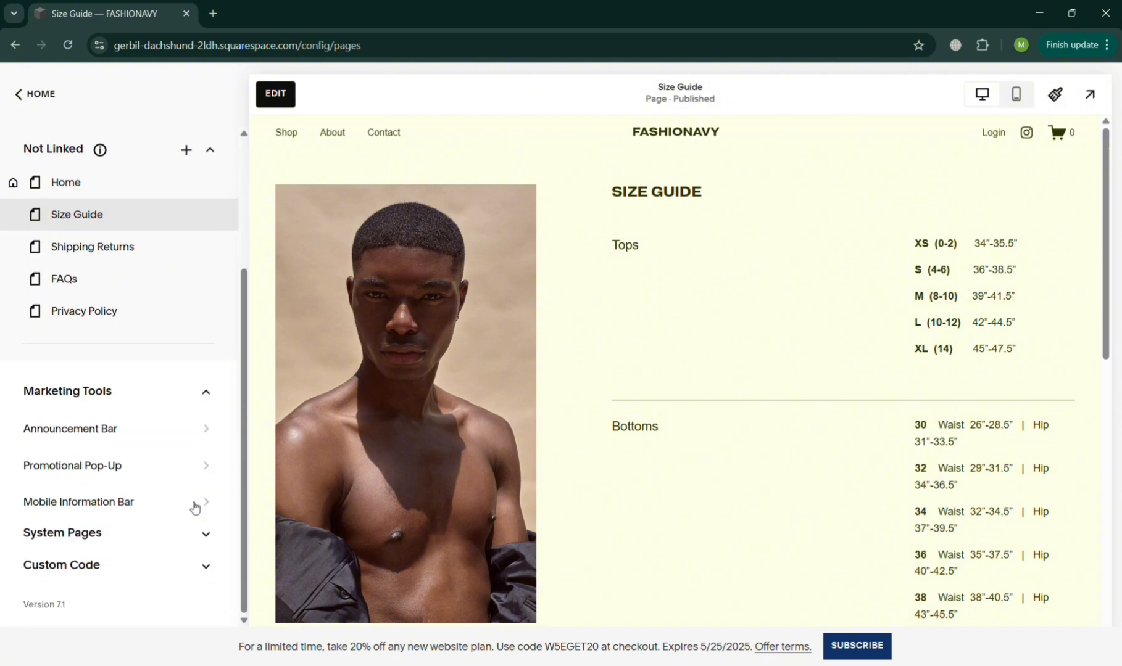
left_click(207, 534)
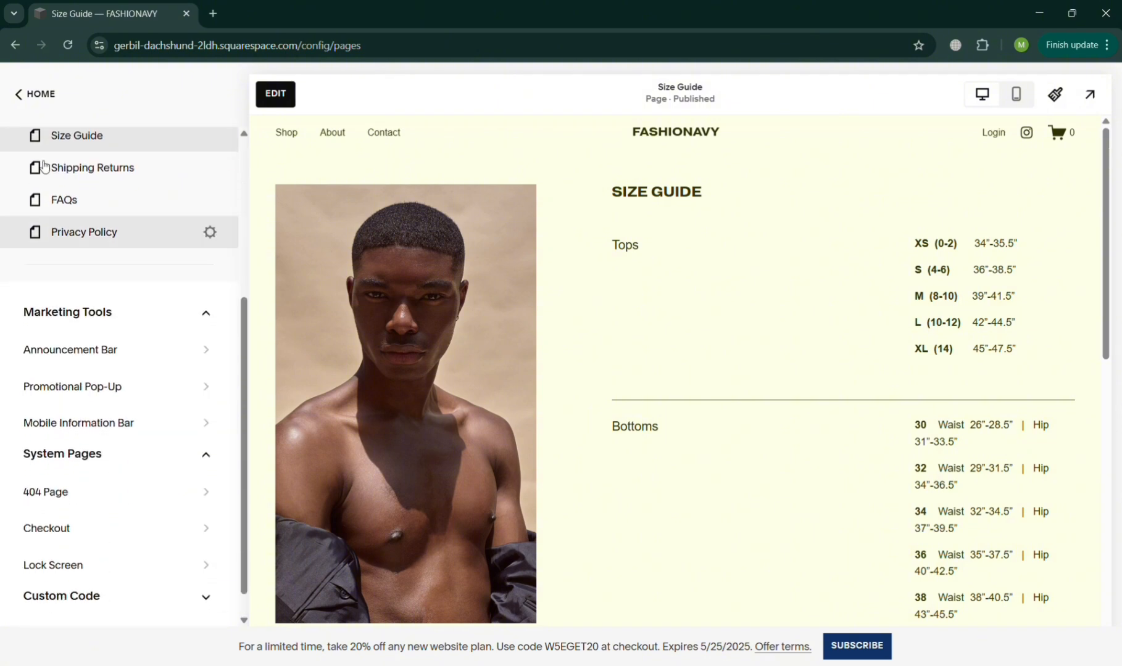
left_click(16, 95)
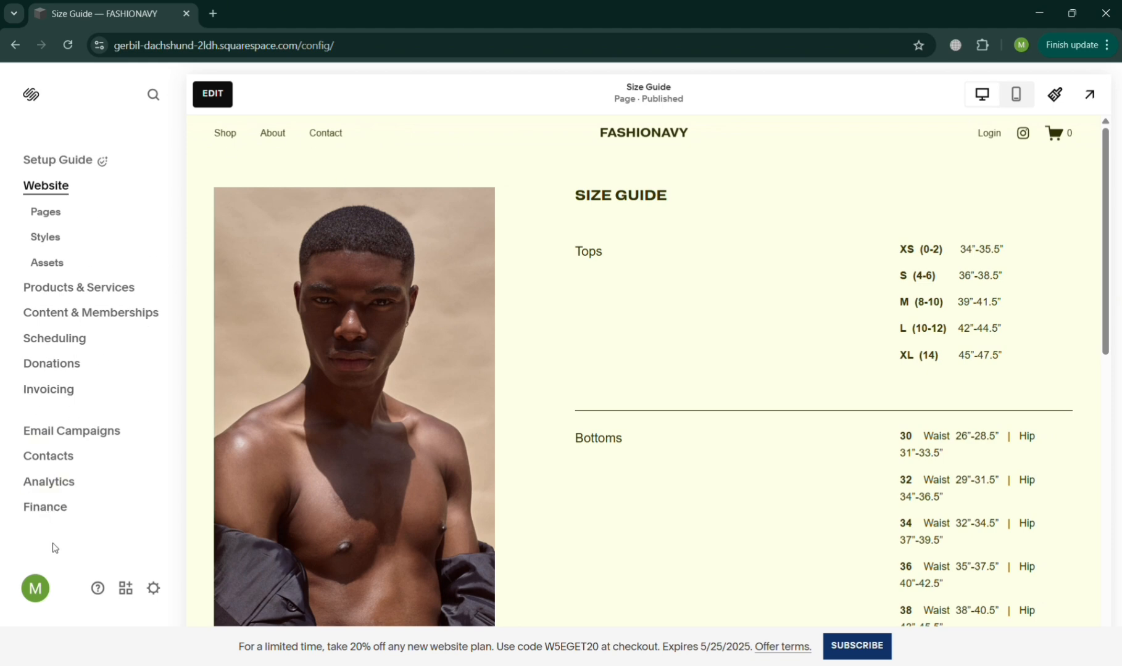
- Examine the contributor and ownership options in the site's Permissions & Ownership settings, and close the settings
left_click(165, 593)
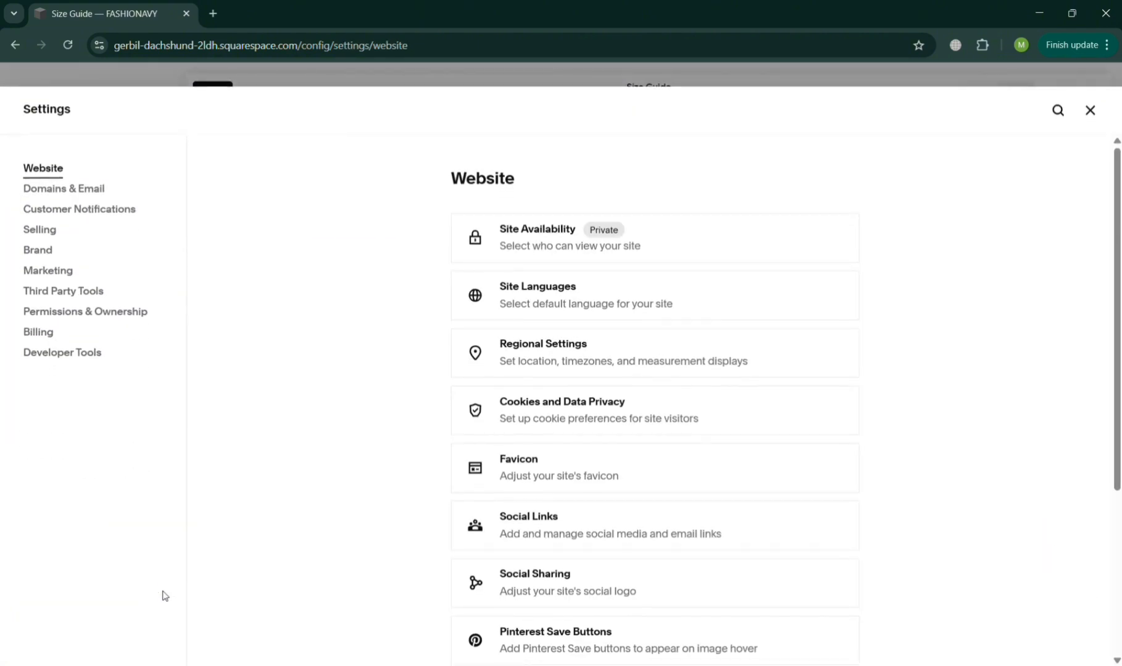
left_click(37, 317)
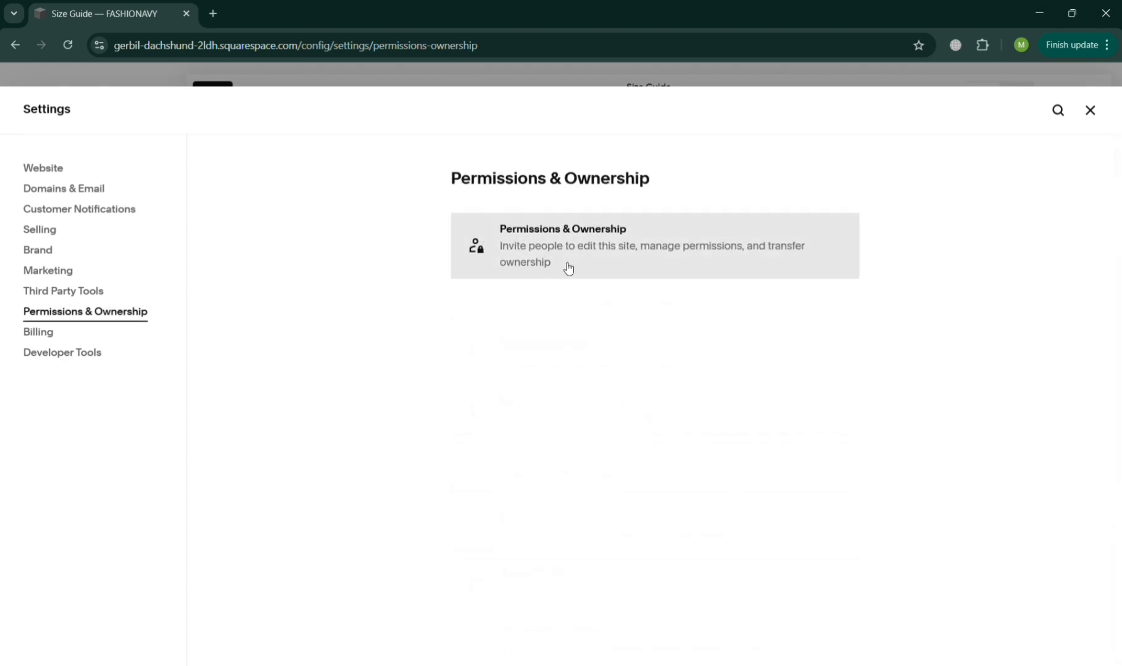
left_click(576, 268)
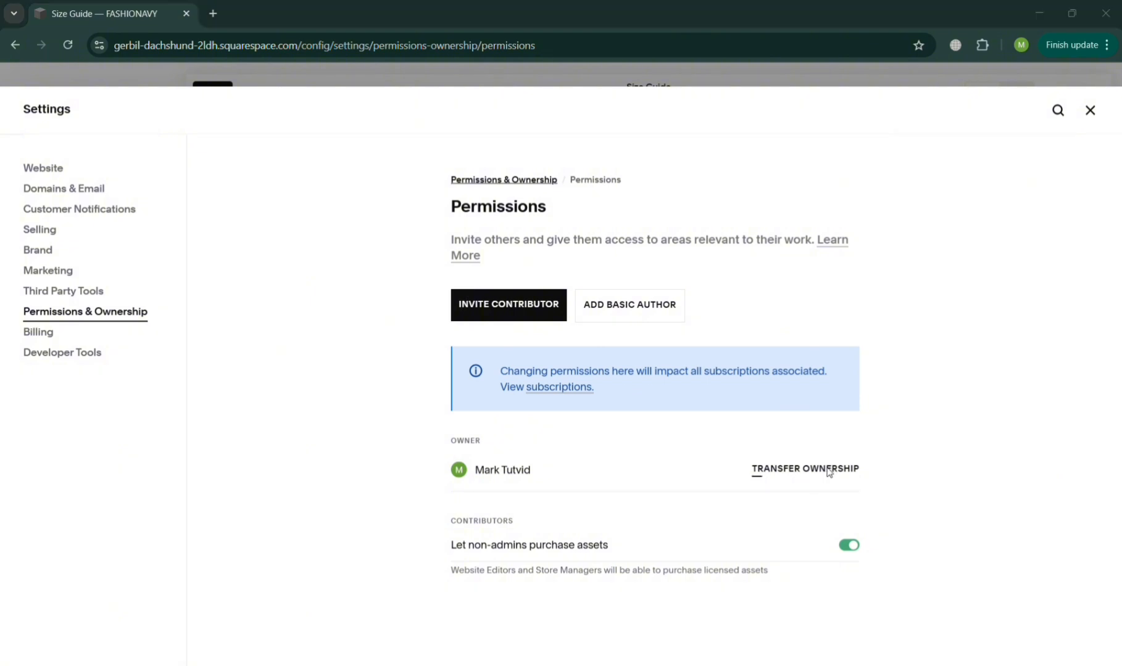
left_click(813, 11)
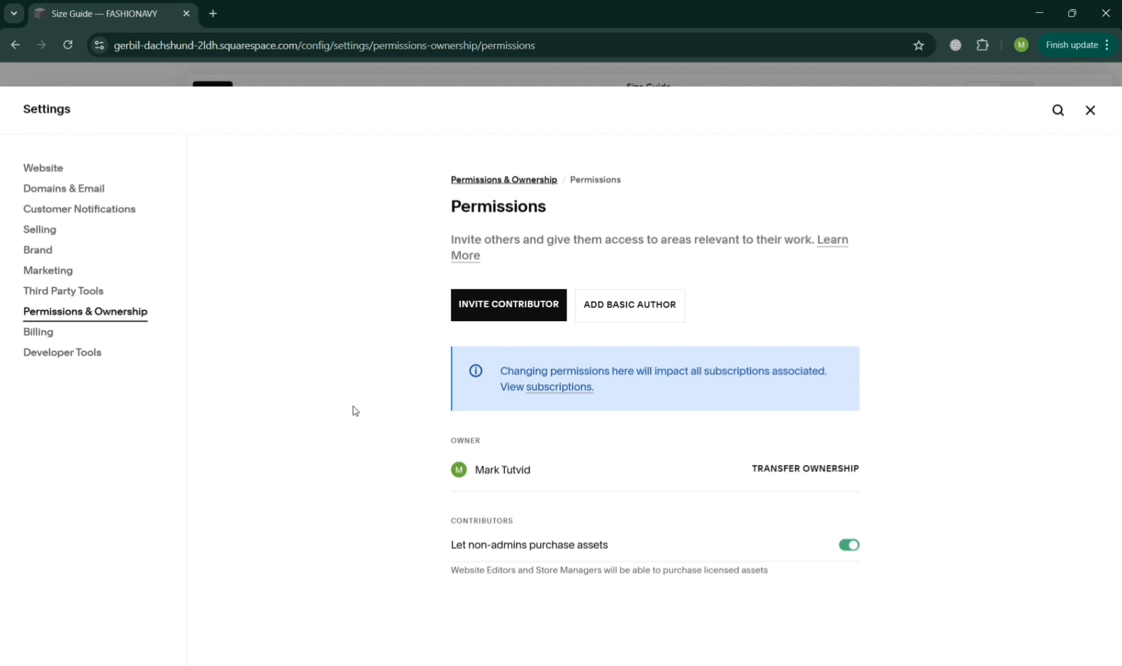
left_click(108, 85)
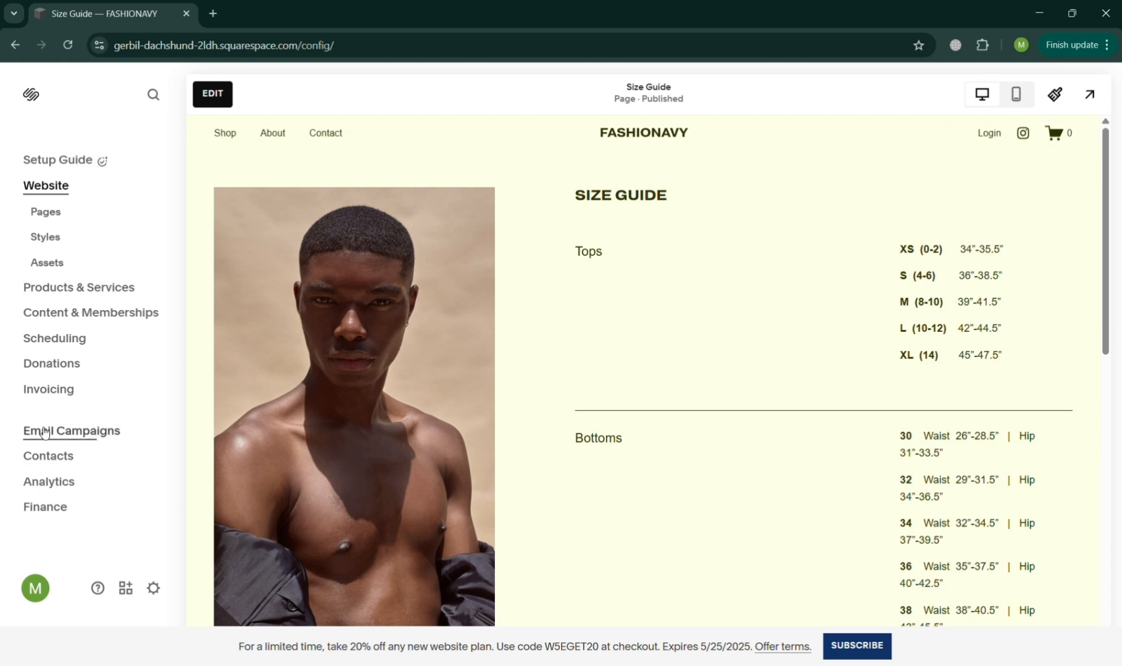
- Review the types of products and services that can be sold in the Products & Services area, and return to the website overview
left_click(64, 288)
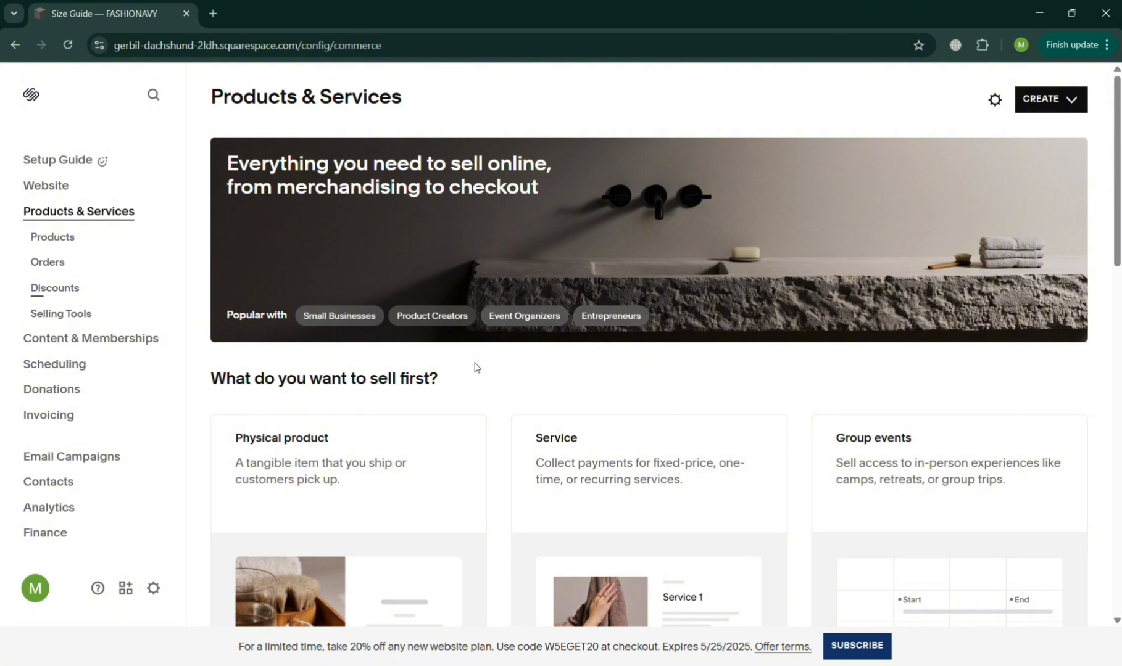
scroll(473, 366, "down", 5)
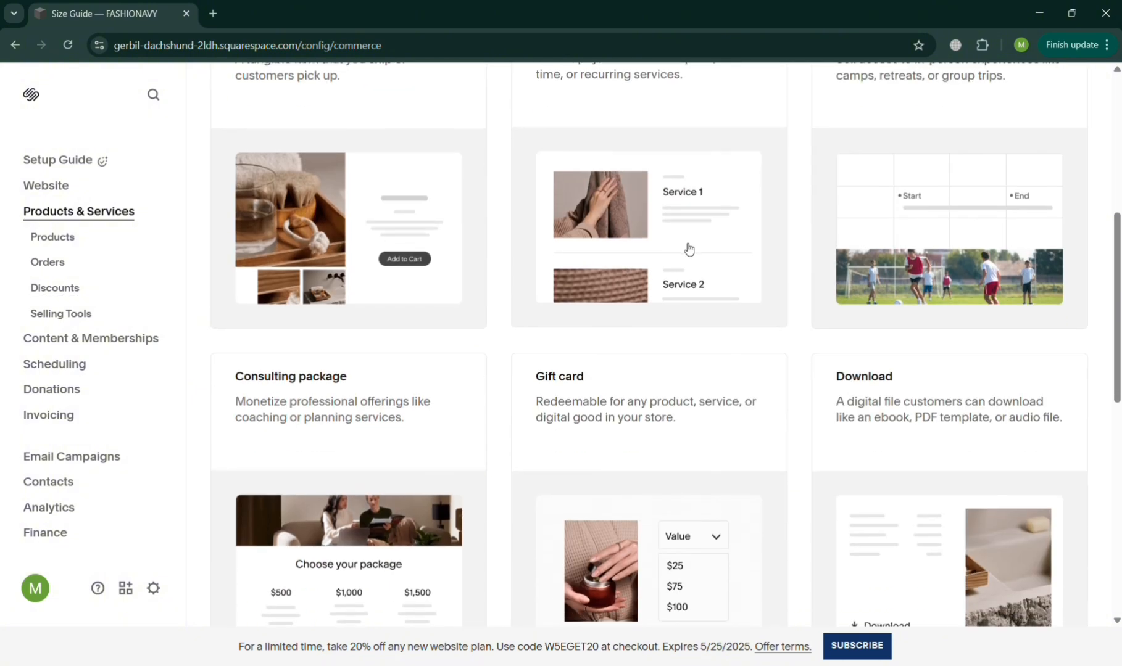
scroll(646, 593, "down", 7)
scroll(646, 593, "up", 12)
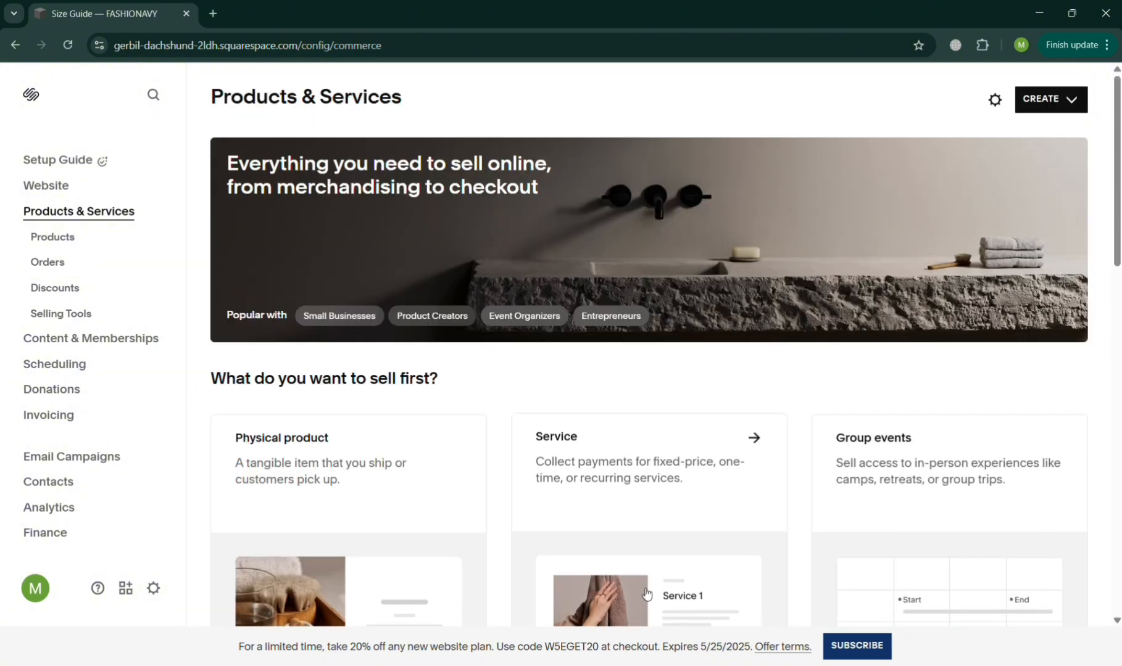
left_click(33, 96)
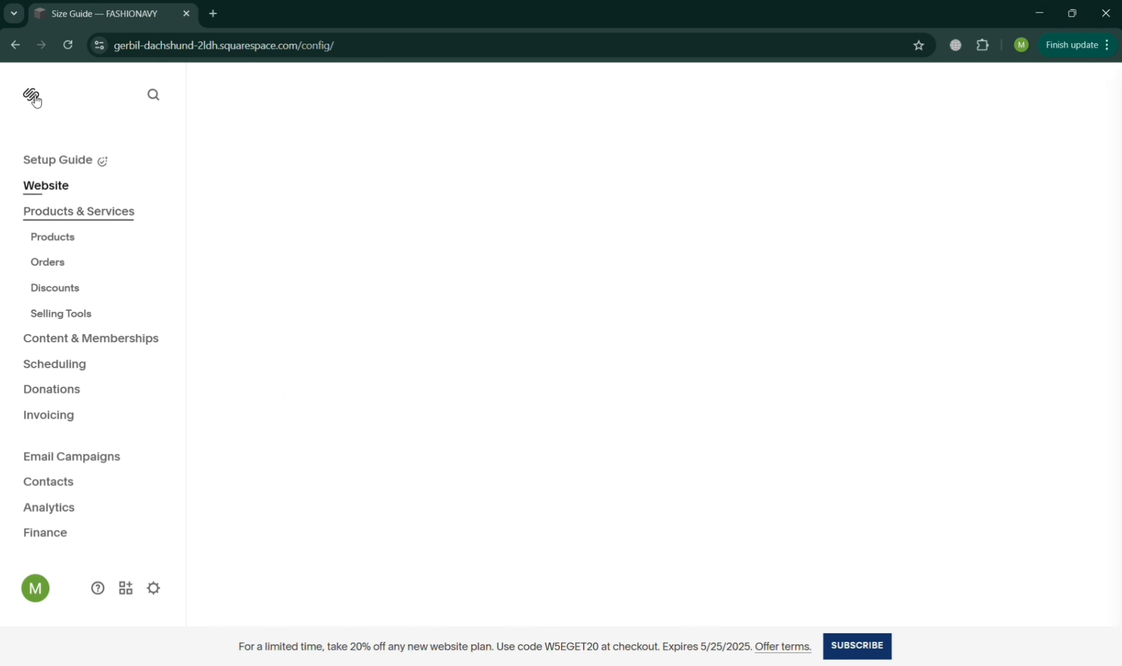